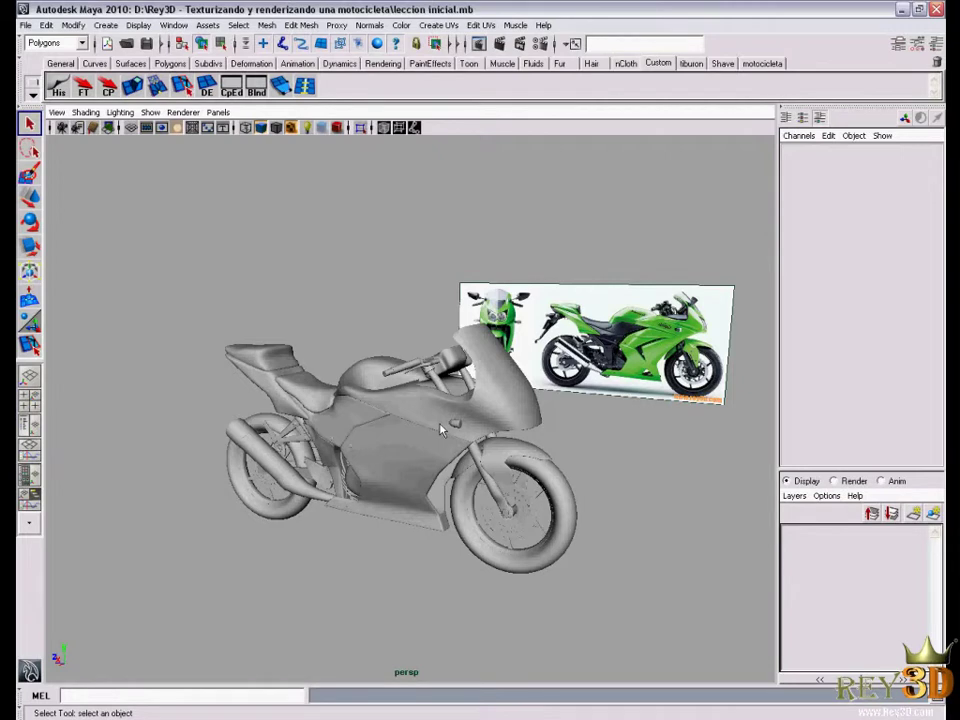
# Select the whole motorcycle and maximize the front view to check it against the reference
pyautogui.keyDown('alt'); pyautogui.moveTo(440, 430); pyautogui.dragTo(470, 415, button='right'); pyautogui.keyUp('alt')
pyautogui.keyDown('alt'); pyautogui.moveTo(470, 415); pyautogui.dragTo(497, 394); pyautogui.keyUp('alt')
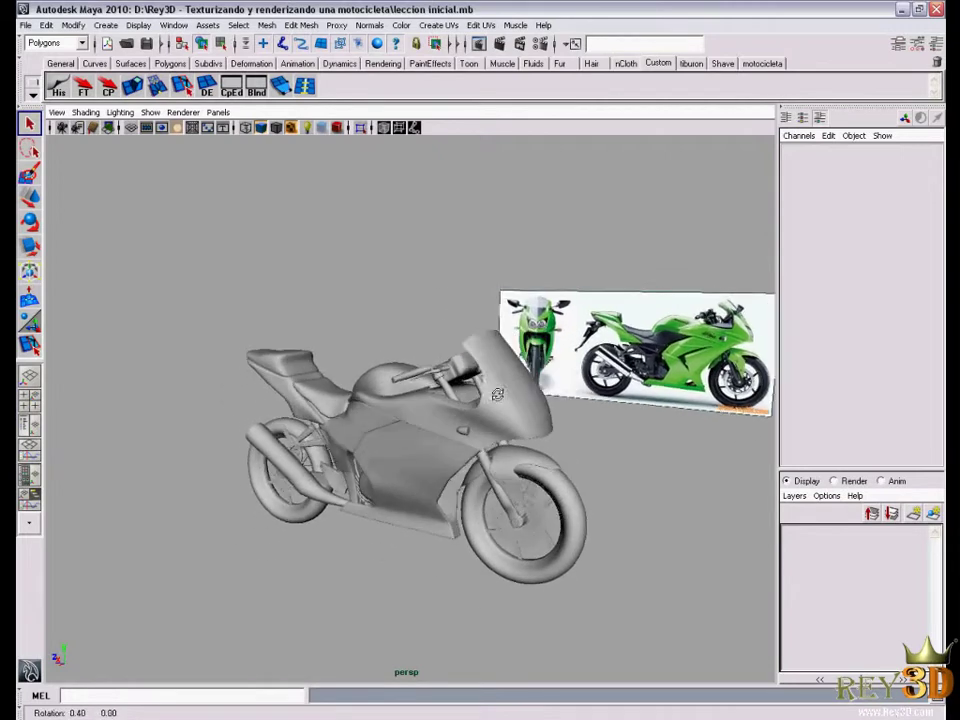
pyautogui.keyDown('alt'); pyautogui.moveTo(497, 394); pyautogui.dragTo(492, 385, button='right'); pyautogui.keyUp('alt')
pyautogui.keyDown('alt'); pyautogui.moveTo(492, 385); pyautogui.dragTo(500, 403); pyautogui.keyUp('alt')
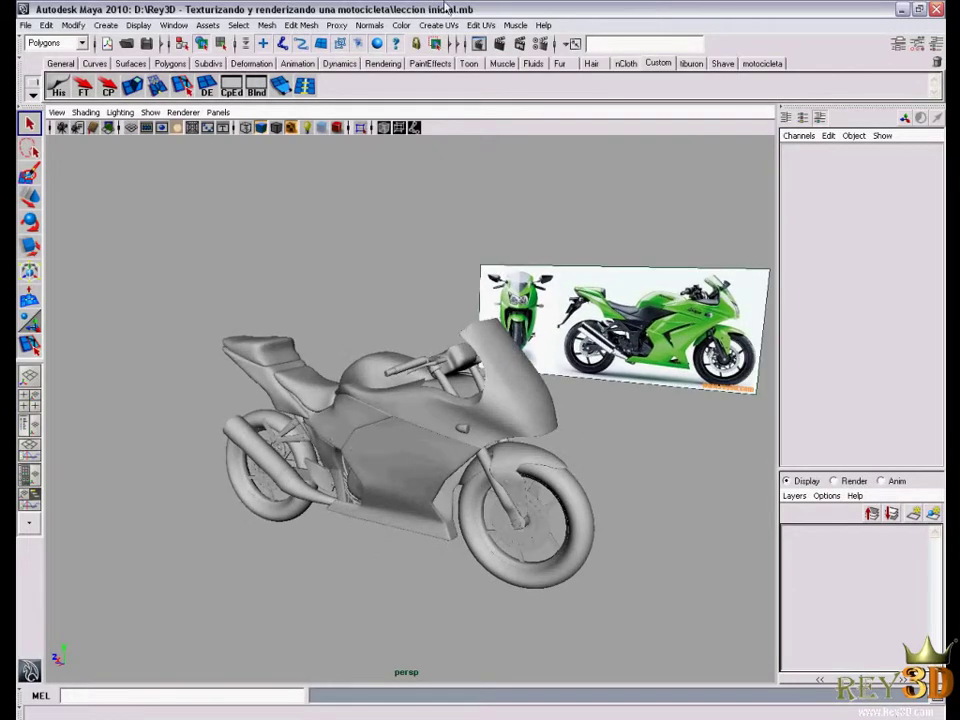
pyautogui.keyDown('alt'); pyautogui.moveTo(453, 373); pyautogui.dragTo(445, 368, button='right'); pyautogui.keyUp('alt')
pyautogui.moveTo(445, 368)
pyautogui.keyDown('alt'); pyautogui.mouseDown()
pyautogui.moveTo(365, 378)
pyautogui.moveTo(410, 372)
pyautogui.moveTo(422, 376)
pyautogui.moveTo(420, 396)
pyautogui.moveTo(420, 343)
pyautogui.moveTo(464, 382)
pyautogui.moveTo(340, 377)
pyautogui.moveTo(437, 383)
pyautogui.moveTo(302, 295)
pyautogui.moveTo(418, 385)
pyautogui.moveTo(370, 380)
pyautogui.moveTo(434, 376)
pyautogui.moveTo(377, 364)
pyautogui.moveTo(462, 384)
pyautogui.moveTo(420, 372)
pyautogui.moveTo(500, 370)
pyautogui.moveTo(626, 316)
pyautogui.moveTo(560, 380)
pyautogui.moveTo(600, 390)
pyautogui.moveTo(520, 400)
pyautogui.moveTo(537, 400)
pyautogui.moveTo(499, 392)
pyautogui.moveTo(535, 392)
pyautogui.mouseUp(); pyautogui.keyUp('alt')
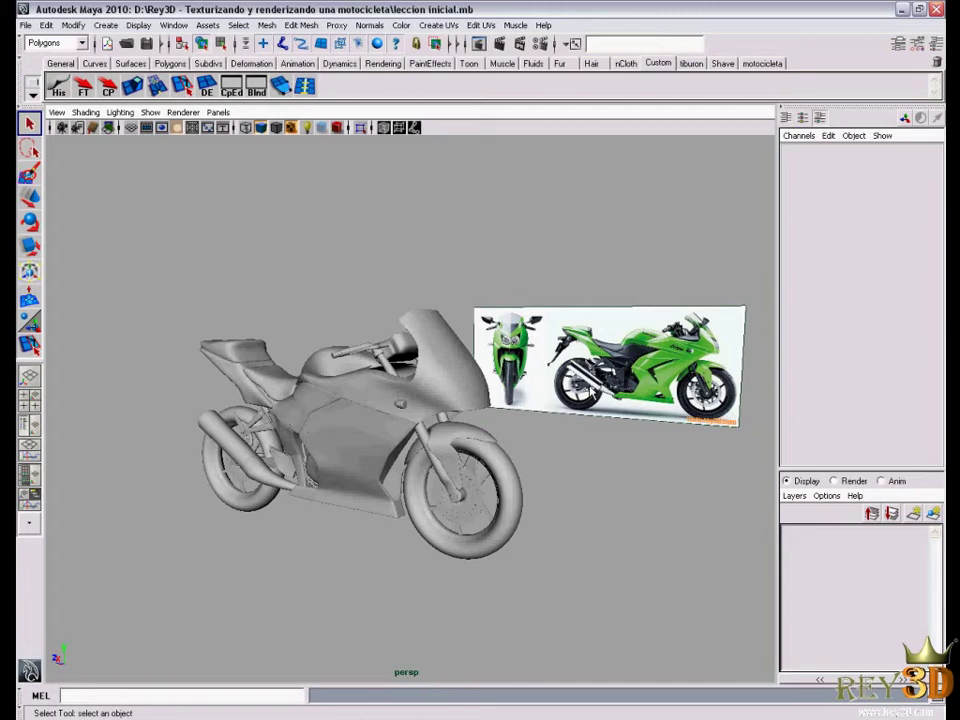
pyautogui.press('space')
pyautogui.press('space')
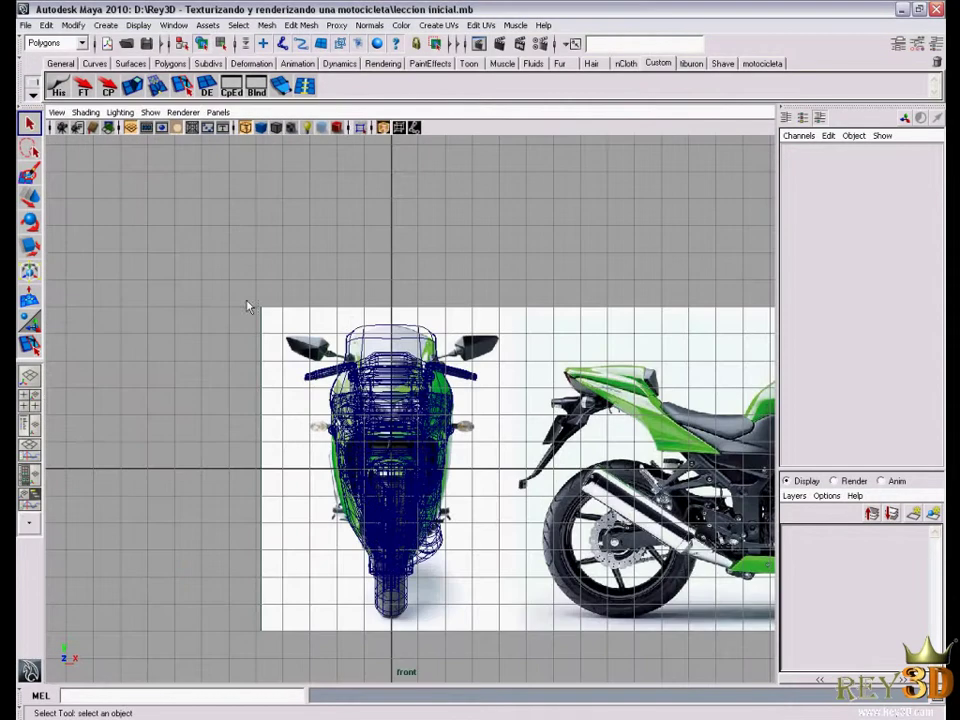
pyautogui.moveTo(249, 307); pyautogui.dragTo(356, 460)
pyautogui.press('space')
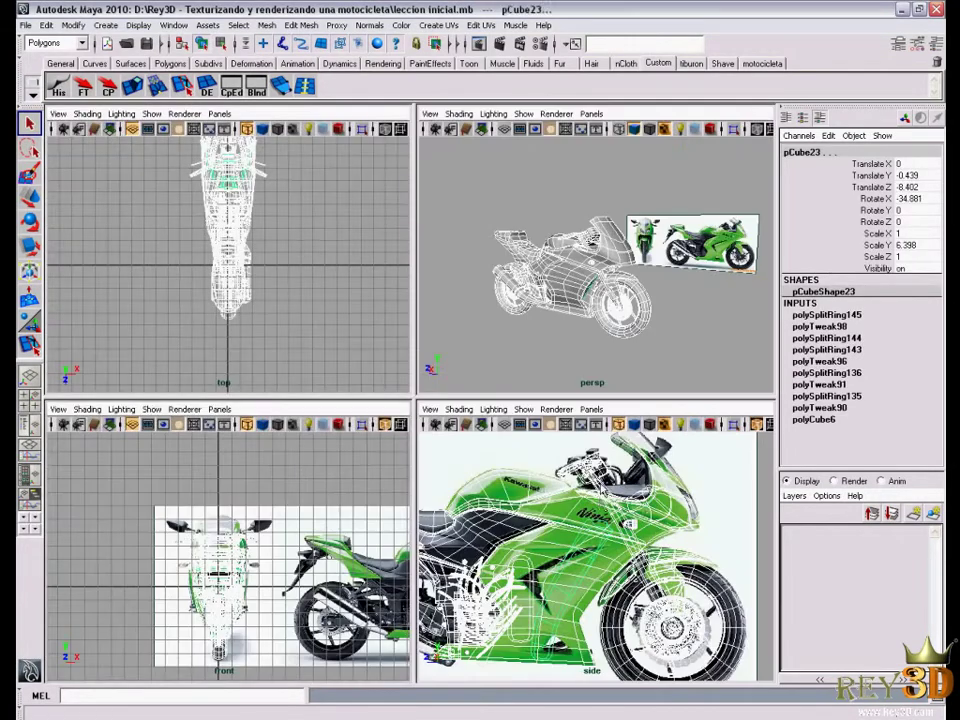
pyautogui.press('space')
# Compare the model with the side reference photo using X-Ray shading, then turn X-Ray off
pyautogui.scroll(-5, 400, 450)
pyautogui.click(360, 383)
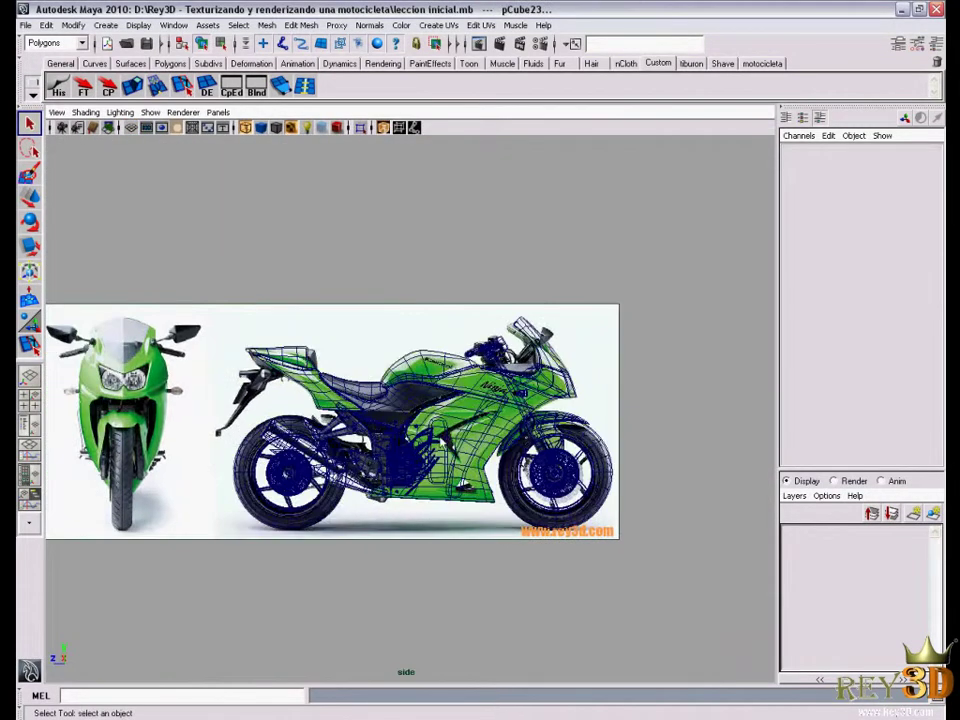
pyautogui.scroll(2, 296, 234)
pyautogui.press('5')
pyautogui.scroll(1, 296, 234)
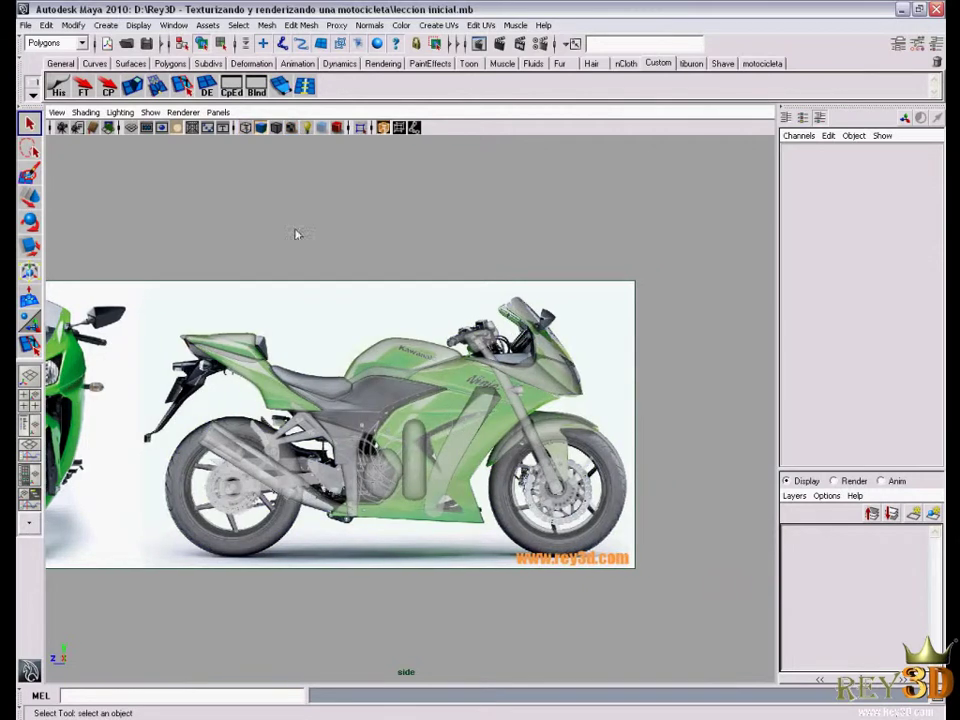
pyautogui.click(385, 131)
pyautogui.scroll(1, 286, 262)
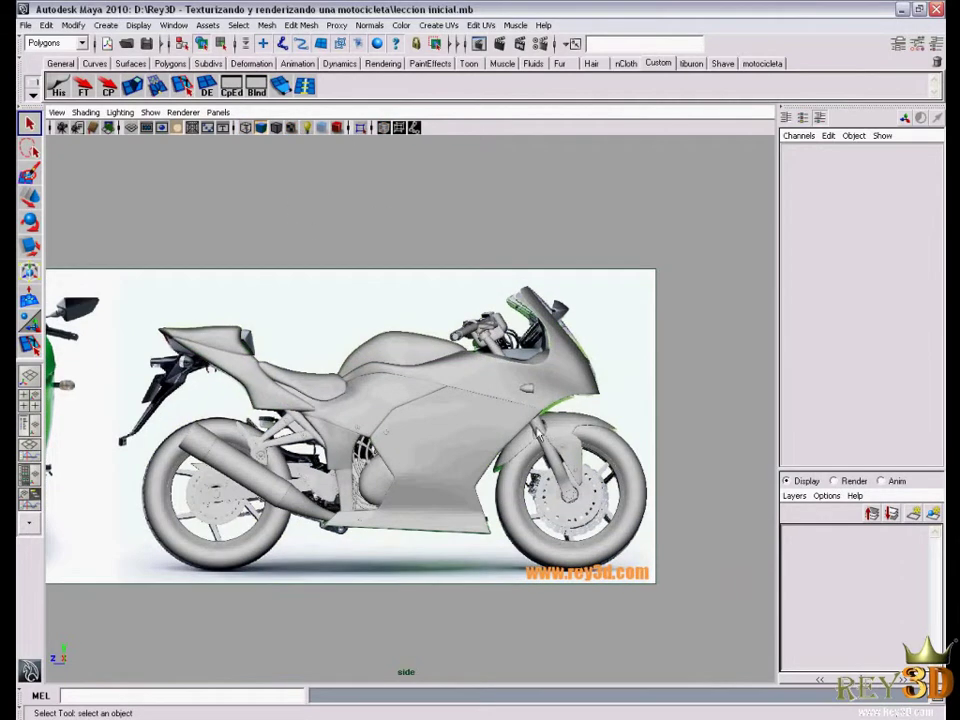
# Return to the single perspective view and open its Show menu
pyautogui.press('space')
pyautogui.press('space')
pyautogui.moveTo(568, 358)
pyautogui.keyDown('alt'); pyautogui.mouseDown()
pyautogui.moveTo(578, 364)
pyautogui.moveTo(585, 340)
pyautogui.mouseUp(); pyautogui.keyUp('alt')
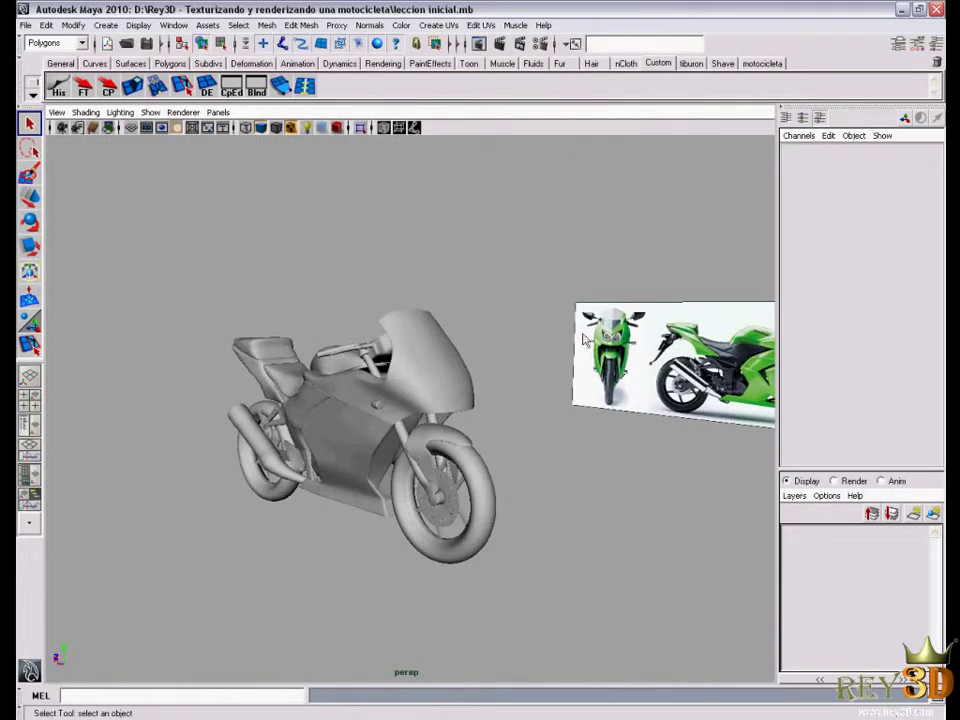
pyautogui.click(150, 112)
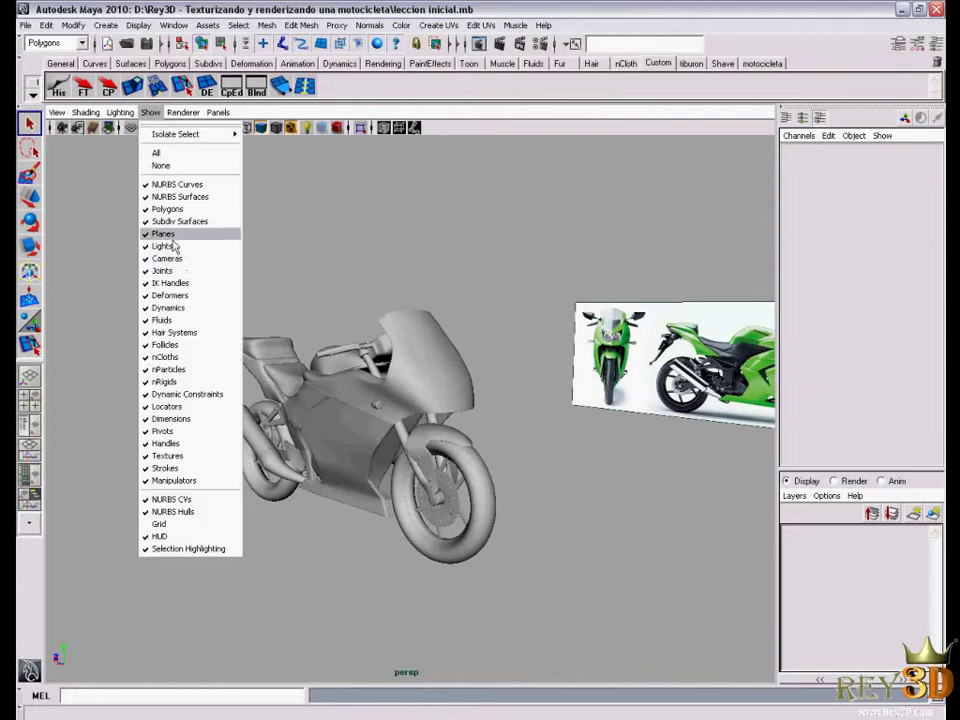
# Uncheck Cameras under Show to hide the reference photo, then orbit to a front-quarter view
pyautogui.click(184, 259)
pyautogui.moveTo(300, 380)
pyautogui.keyDown('alt'); pyautogui.mouseDown()
pyautogui.moveTo(441, 405)
pyautogui.moveTo(334, 312)
pyautogui.moveTo(215, 302)
pyautogui.mouseUp(); pyautogui.keyUp('alt')
pyautogui.click(430, 440)
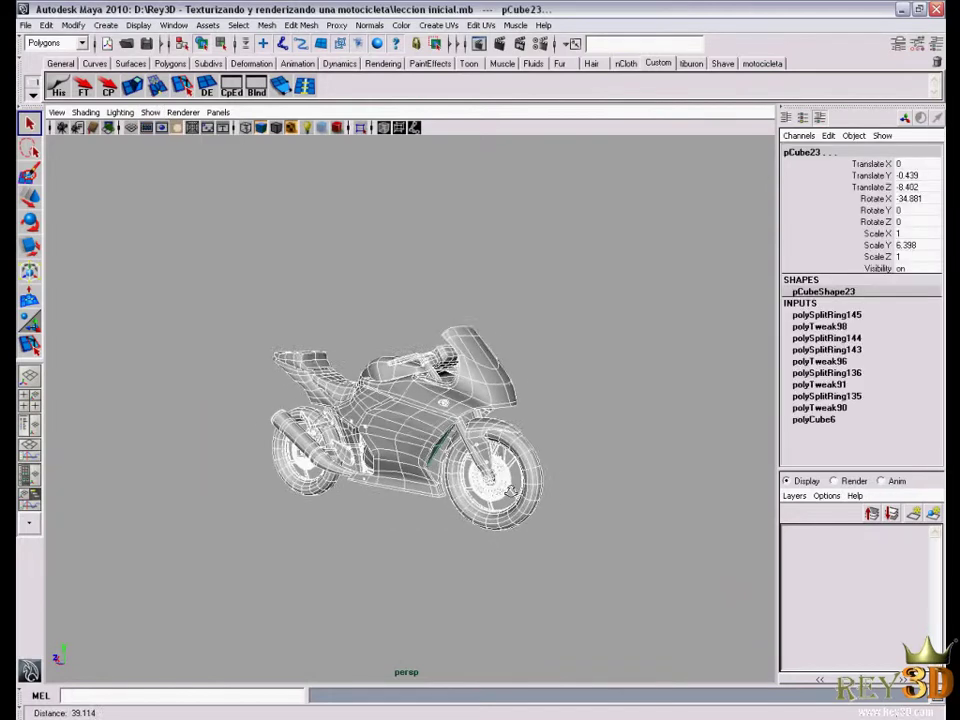
pyautogui.moveTo(500, 440)
pyautogui.keyDown('alt'); pyautogui.mouseDown()
pyautogui.moveTo(535, 455)
pyautogui.moveTo(489, 456)
pyautogui.moveTo(606, 463)
pyautogui.moveTo(577, 445)
pyautogui.mouseUp(); pyautogui.keyUp('alt')
pyautogui.click(591, 377)
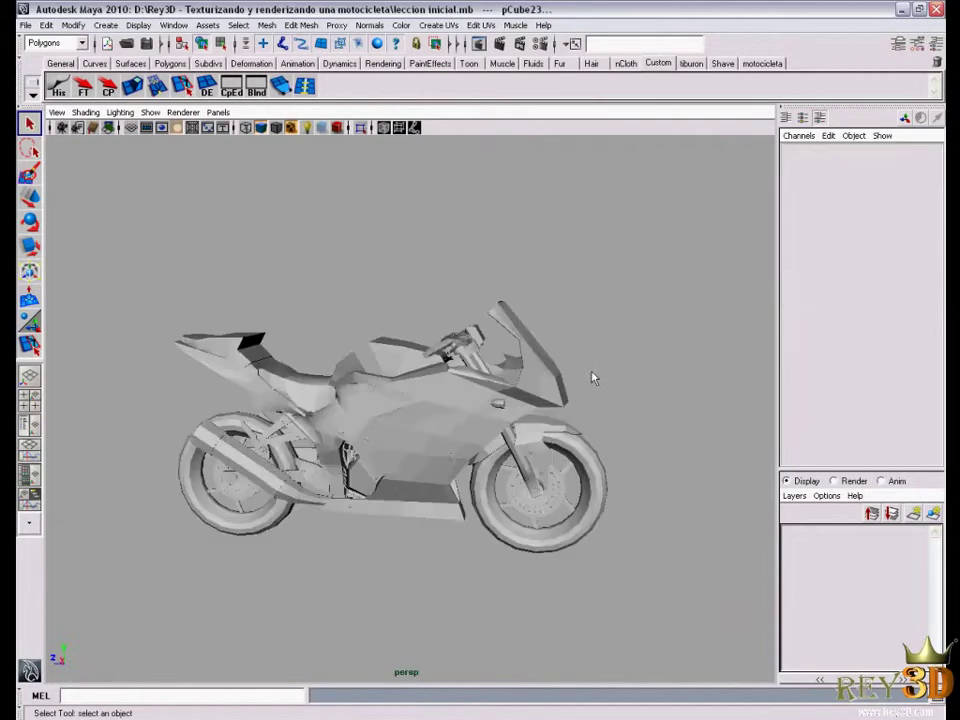
pyautogui.moveTo(591, 377)
pyautogui.keyDown('alt'); pyautogui.mouseDown()
pyautogui.moveTo(544, 444)
pyautogui.moveTo(400, 430)
pyautogui.mouseUp(); pyautogui.keyUp('alt')
pyautogui.click(320, 320)
pyautogui.moveTo(320, 320)
pyautogui.keyDown('alt'); pyautogui.mouseDown()
pyautogui.moveTo(311, 272)
pyautogui.moveTo(497, 418)
pyautogui.moveTo(407, 396)
pyautogui.moveTo(540, 404)
pyautogui.moveTo(365, 253)
pyautogui.mouseUp(); pyautogui.keyUp('alt')
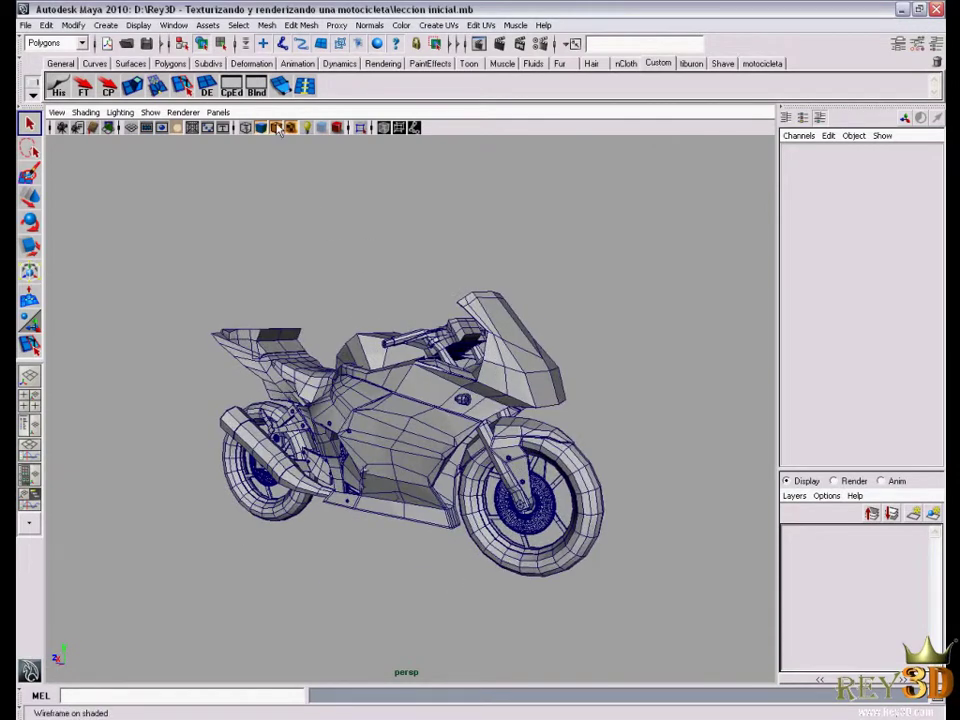
# Select the whole motorcycle and zoom toward its rear to pick the rear brake disc
pyautogui.keyDown('alt'); pyautogui.moveTo(360, 380); pyautogui.dragTo(411, 469, button='right'); pyautogui.keyUp('alt')
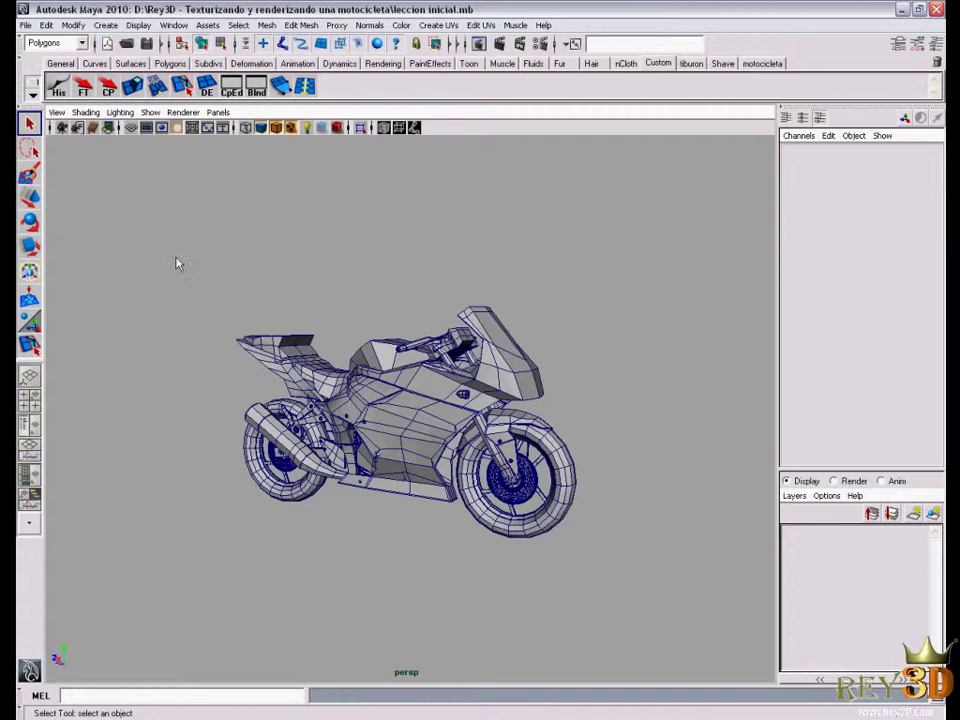
pyautogui.moveTo(622, 573); pyautogui.dragTo(622, 573)
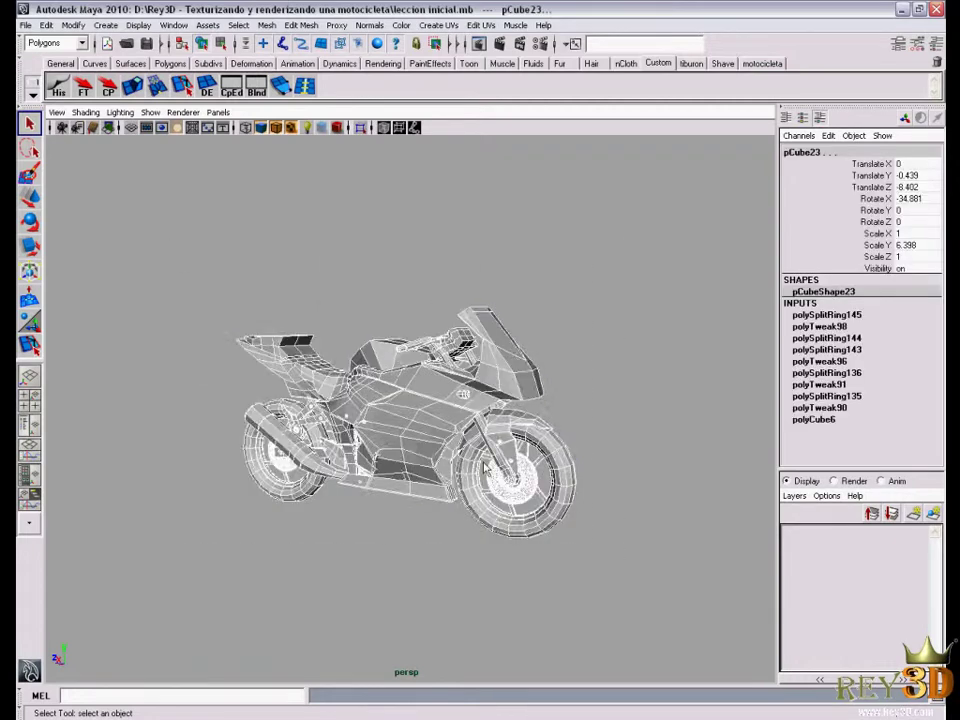
pyautogui.scroll(3, 520, 480)
pyautogui.scroll(3, 520, 480)
pyautogui.keyDown('alt'); pyautogui.moveTo(580, 540); pyautogui.dragTo(518, 486, button='middle'); pyautogui.keyUp('alt')
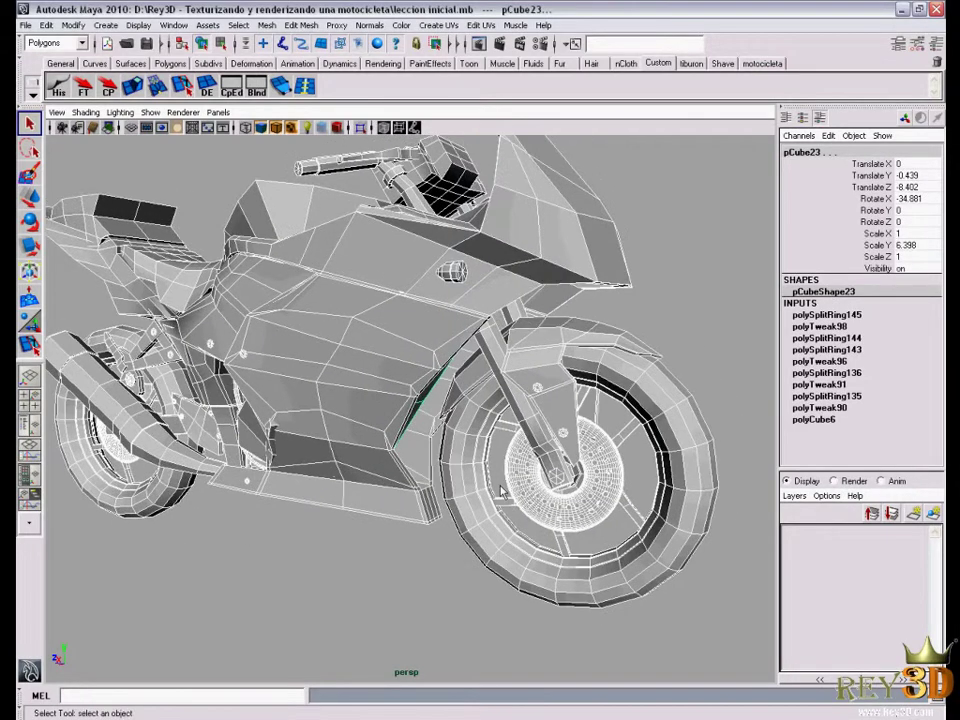
pyautogui.keyDown('alt'); pyautogui.moveTo(613, 460); pyautogui.dragTo(560, 500, button='right'); pyautogui.keyUp('alt')
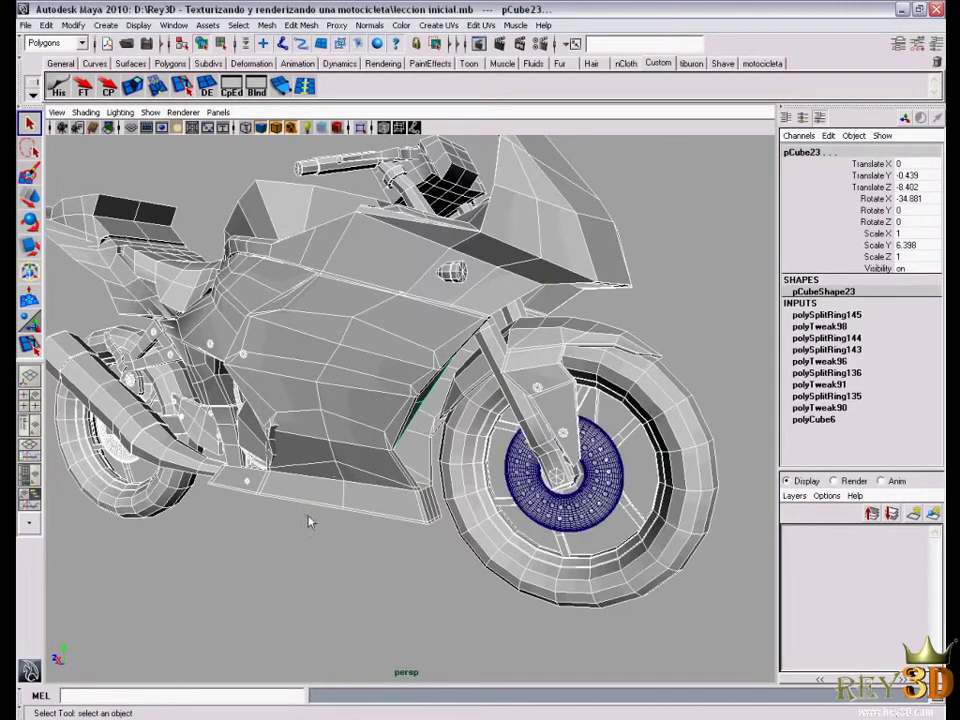
pyautogui.keyDown('alt'); pyautogui.moveTo(560, 500); pyautogui.dragTo(420, 520, button='middle'); pyautogui.keyUp('alt')
pyautogui.moveTo(420, 520)
pyautogui.keyDown('alt'); pyautogui.mouseDown(button='right')
pyautogui.moveTo(360, 560)
pyautogui.moveTo(266, 531)
pyautogui.moveTo(293, 470)
pyautogui.moveTo(330, 430)
pyautogui.mouseUp(button='right'); pyautogui.keyUp('alt')
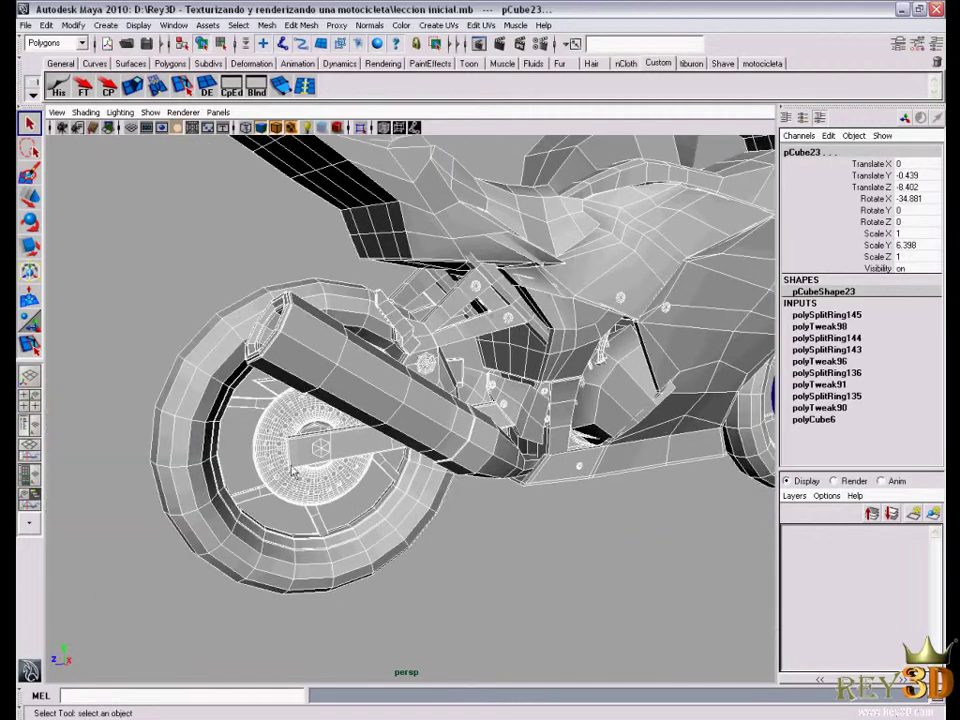
pyautogui.click(273, 447)
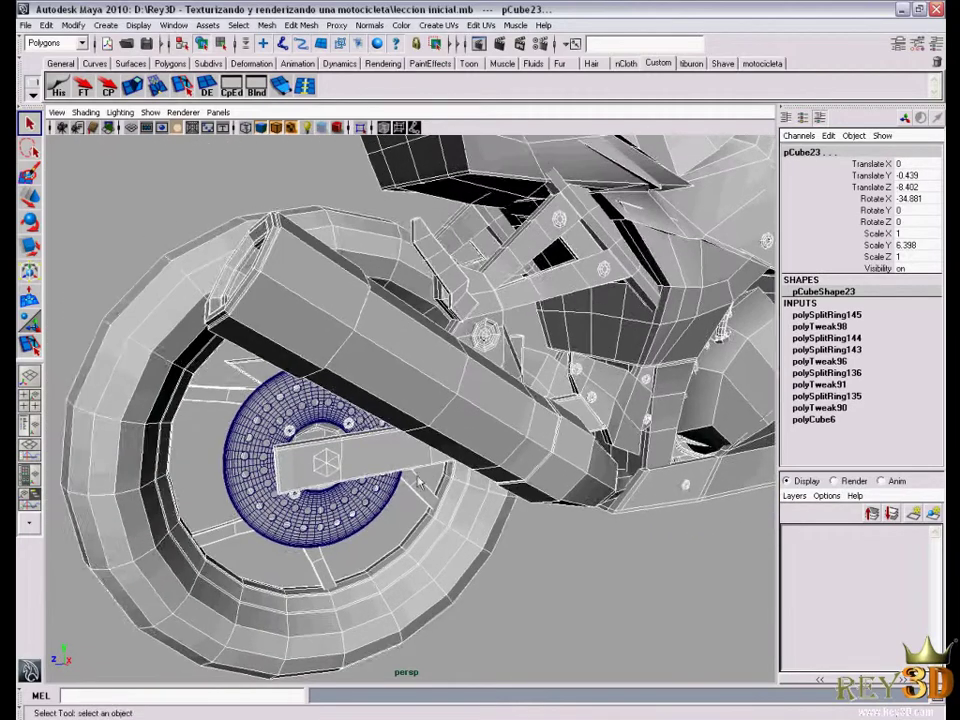
# Inspect the finely meshed rear brake disc up close, then pull back to a side-on view
pyautogui.moveTo(330, 430)
pyautogui.keyDown('alt'); pyautogui.mouseDown()
pyautogui.moveTo(458, 467)
pyautogui.moveTo(480, 455)
pyautogui.mouseUp(); pyautogui.keyUp('alt')
pyautogui.keyDown('alt'); pyautogui.moveTo(480, 455); pyautogui.dragTo(486, 450, button='right'); pyautogui.keyUp('alt')
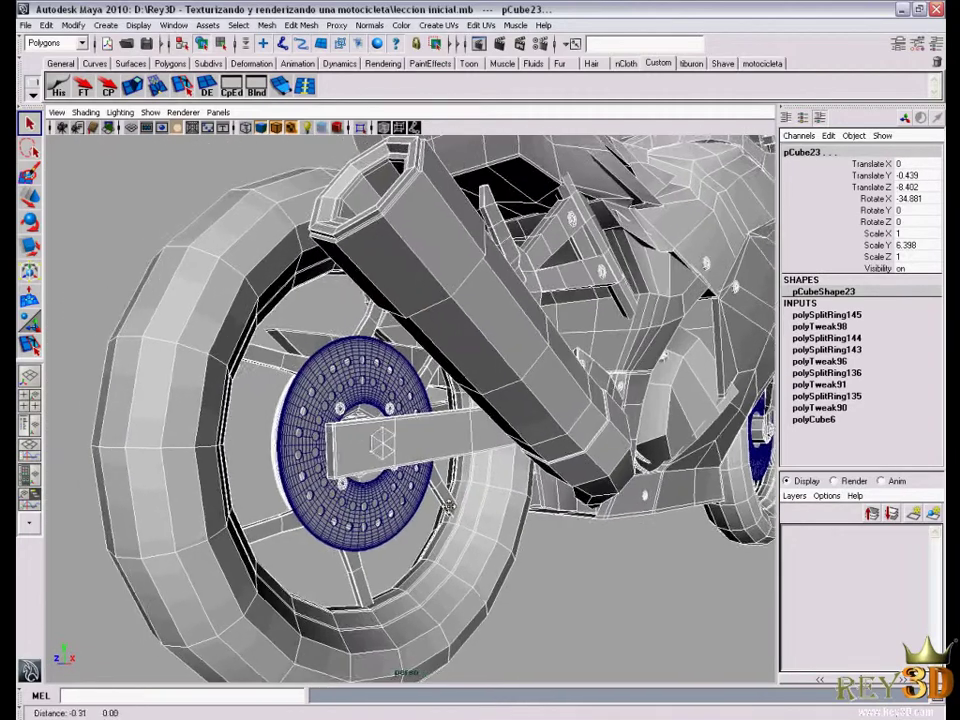
pyautogui.keyDown('alt'); pyautogui.moveTo(486, 450); pyautogui.dragTo(492, 445); pyautogui.keyUp('alt')
pyautogui.keyDown('alt'); pyautogui.moveTo(475, 458); pyautogui.dragTo(476, 452, button='right'); pyautogui.keyUp('alt')
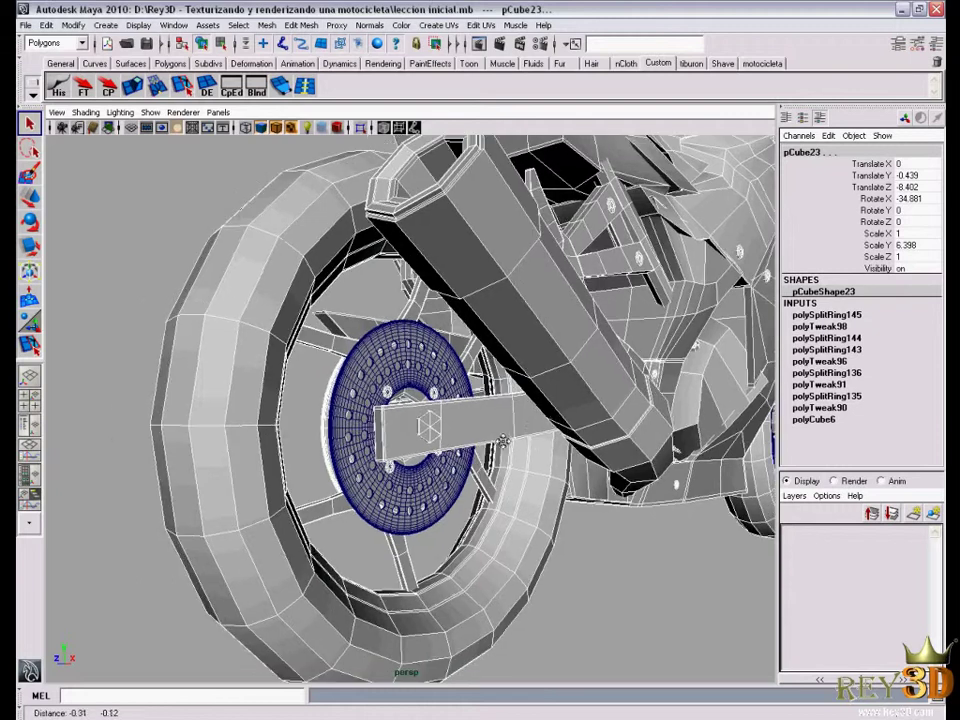
pyautogui.keyDown('alt'); pyautogui.moveTo(476, 452); pyautogui.dragTo(477, 440); pyautogui.keyUp('alt')
pyautogui.keyDown('alt'); pyautogui.moveTo(477, 440); pyautogui.dragTo(478, 437, button='right'); pyautogui.keyUp('alt')
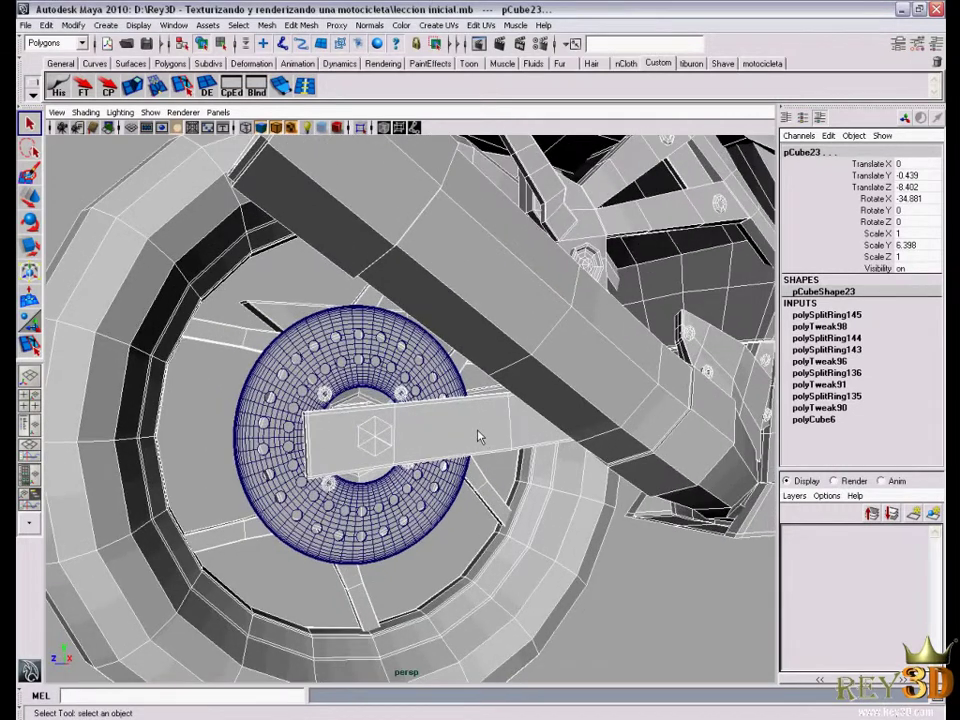
pyautogui.keyDown('alt'); pyautogui.moveTo(478, 437); pyautogui.dragTo(484, 434); pyautogui.keyUp('alt')
pyautogui.keyDown('alt'); pyautogui.moveTo(484, 434); pyautogui.dragTo(488, 432, button='right'); pyautogui.keyUp('alt')
pyautogui.keyDown('alt'); pyautogui.moveTo(488, 432); pyautogui.dragTo(492, 430); pyautogui.keyUp('alt')
pyautogui.keyDown('alt'); pyautogui.moveTo(492, 430); pyautogui.dragTo(520, 428, button='right'); pyautogui.keyUp('alt')
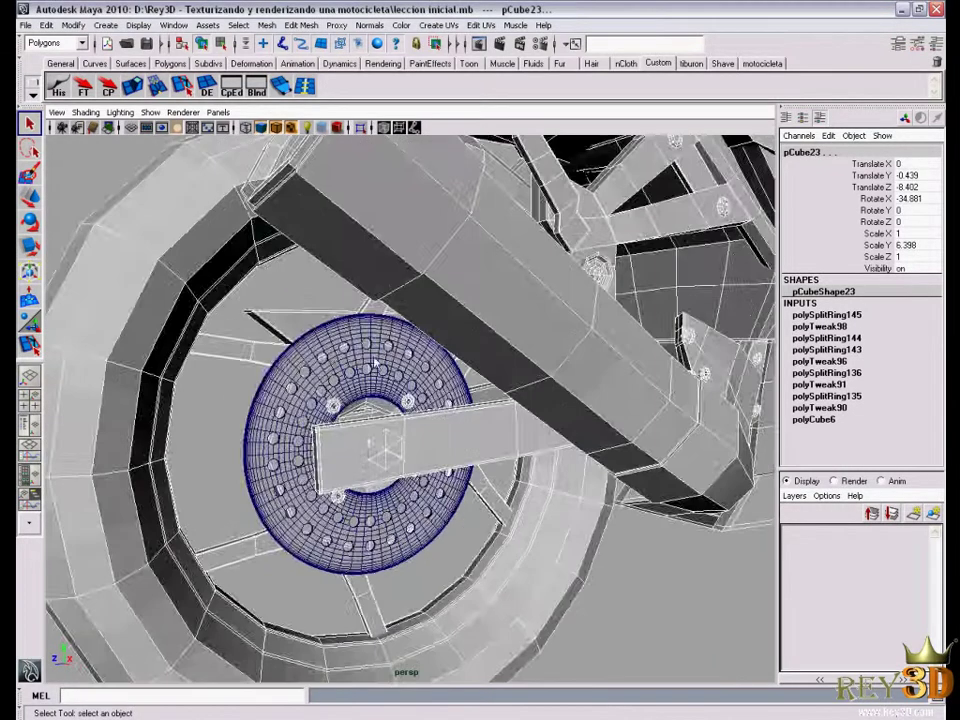
pyautogui.keyDown('alt'); pyautogui.moveTo(520, 428); pyautogui.dragTo(560, 427); pyautogui.keyUp('alt')
pyautogui.moveTo(560, 427)
pyautogui.keyDown('alt'); pyautogui.mouseDown(button='right')
pyautogui.moveTo(632, 424)
pyautogui.moveTo(560, 428)
pyautogui.mouseUp(button='right'); pyautogui.keyUp('alt')
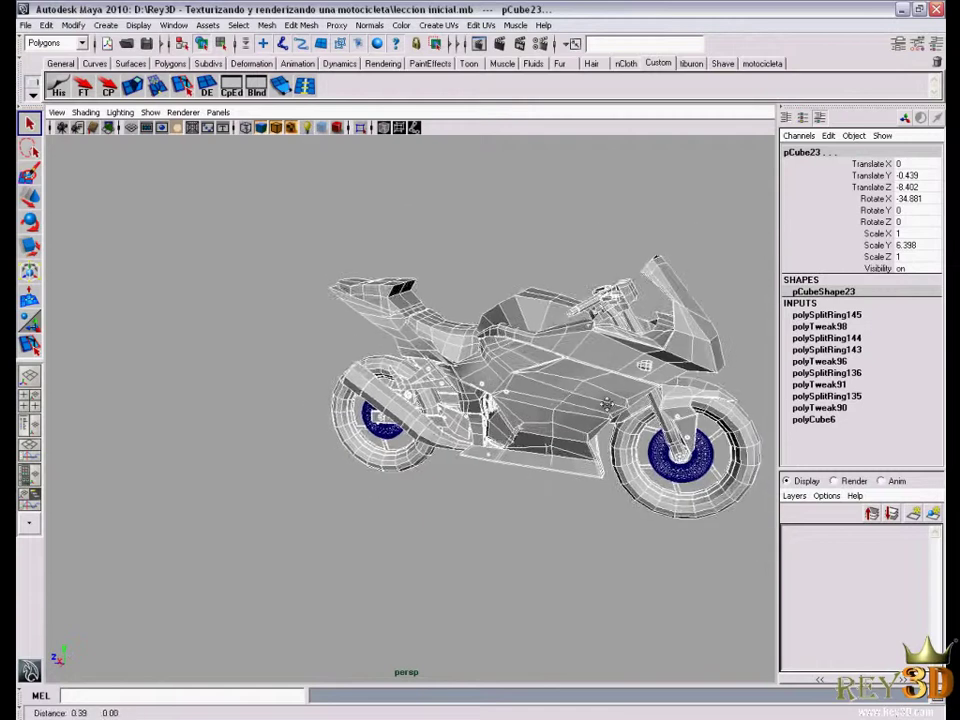
pyautogui.keyDown('alt'); pyautogui.moveTo(560, 428); pyautogui.dragTo(458, 434); pyautogui.keyUp('alt')
pyautogui.keyDown('alt'); pyautogui.moveTo(458, 434); pyautogui.dragTo(480, 410, button='right'); pyautogui.keyUp('alt')
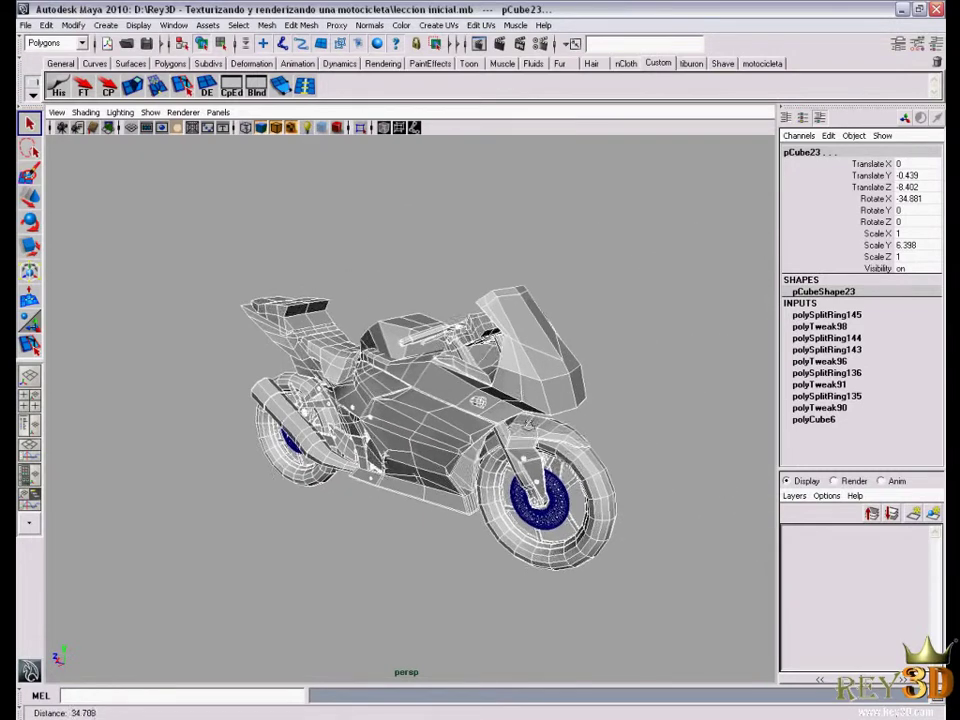
pyautogui.moveTo(480, 410)
pyautogui.keyDown('alt'); pyautogui.mouseDown()
pyautogui.moveTo(505, 376)
pyautogui.moveTo(510, 392)
pyautogui.mouseUp(); pyautogui.keyUp('alt')
# Apply Mesh > Smooth to pCube23 with reset settings and 2 division levels
pyautogui.click(266, 28)
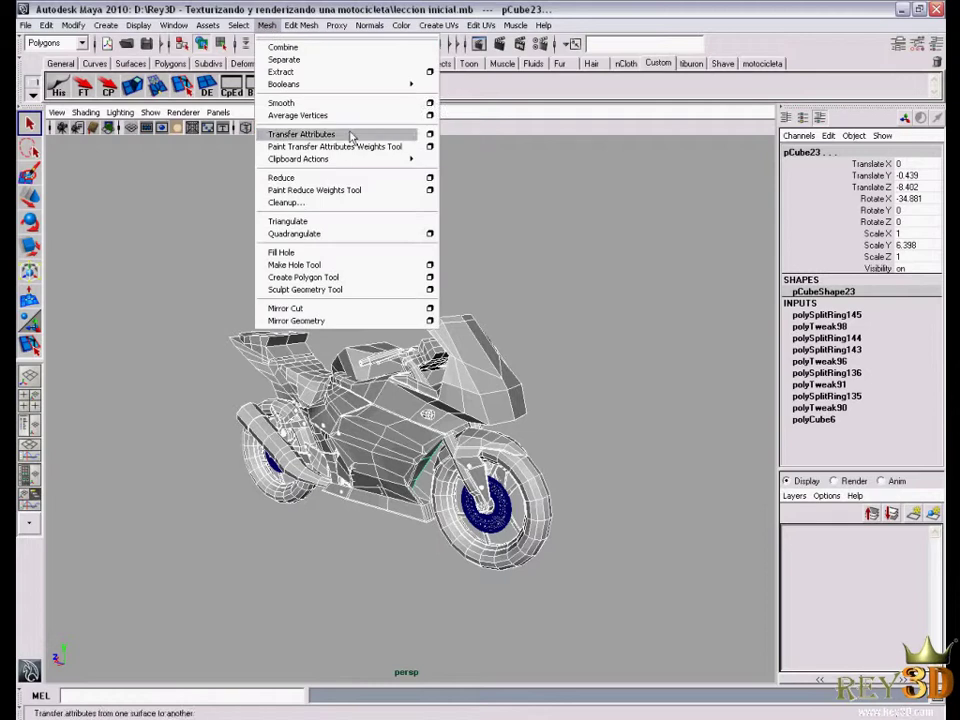
pyautogui.click(427, 101)
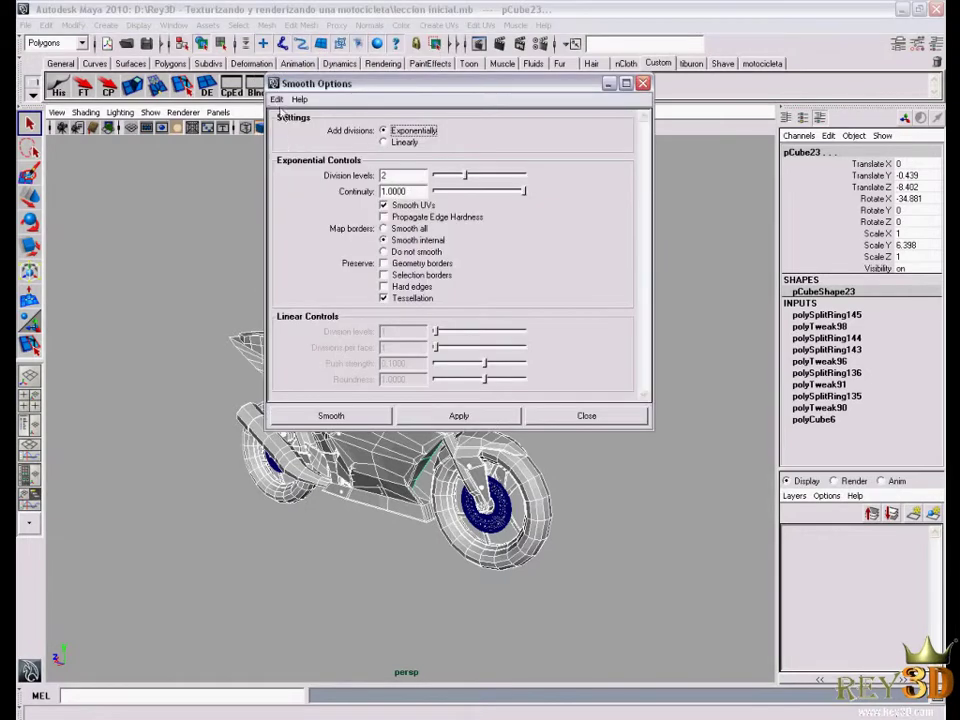
pyautogui.click(276, 99)
pyautogui.click(300, 128)
pyautogui.moveTo(655, 431); pyautogui.dragTo(725, 500)
pyautogui.moveTo(421, 90); pyautogui.dragTo(480, 68)
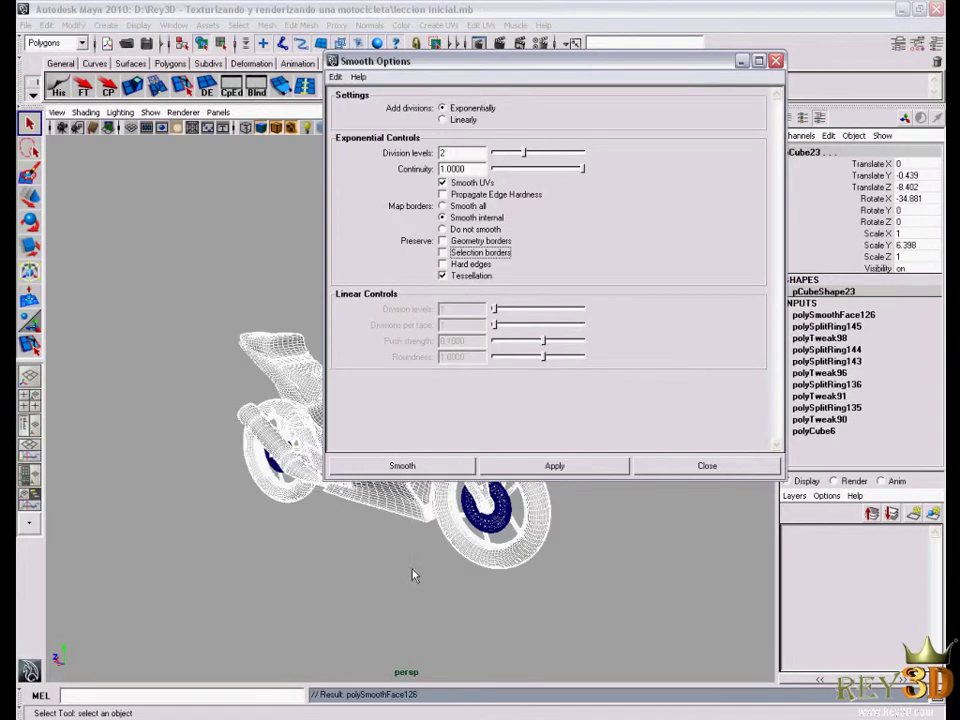
pyautogui.moveTo(309, 427)
pyautogui.keyDown('alt'); pyautogui.mouseDown()
pyautogui.moveTo(560, 468)
pyautogui.moveTo(594, 381)
pyautogui.mouseUp(); pyautogui.keyUp('alt')
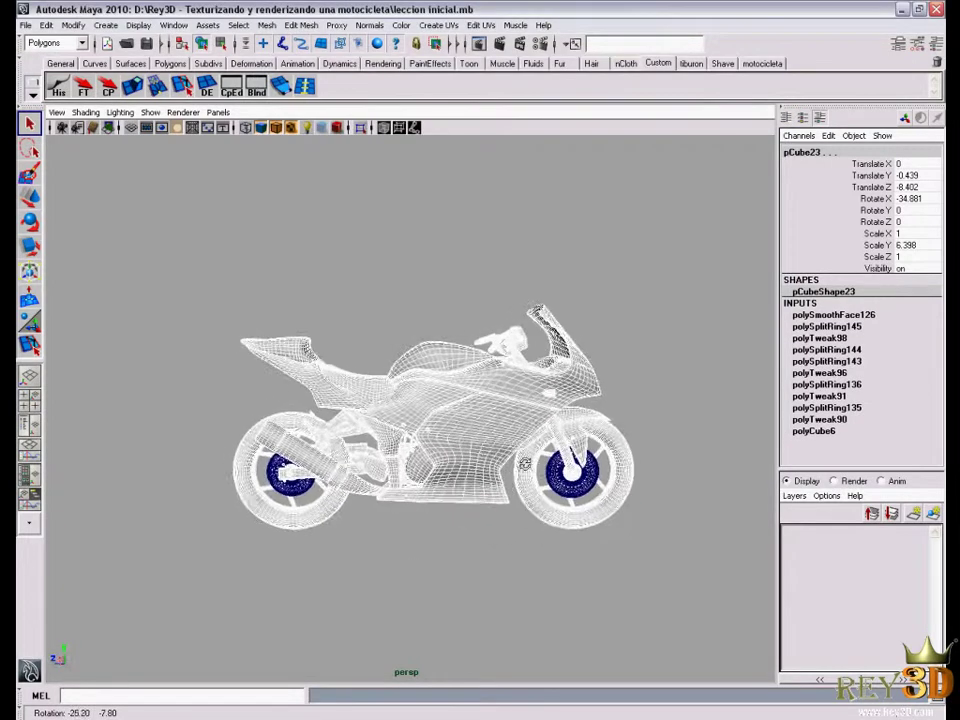
# Deselect the body and orbit around the smoothed motorcycle to inspect it
pyautogui.click(594, 381)
pyautogui.keyDown('alt'); pyautogui.moveTo(553, 481); pyautogui.dragTo(520, 470); pyautogui.keyUp('alt')
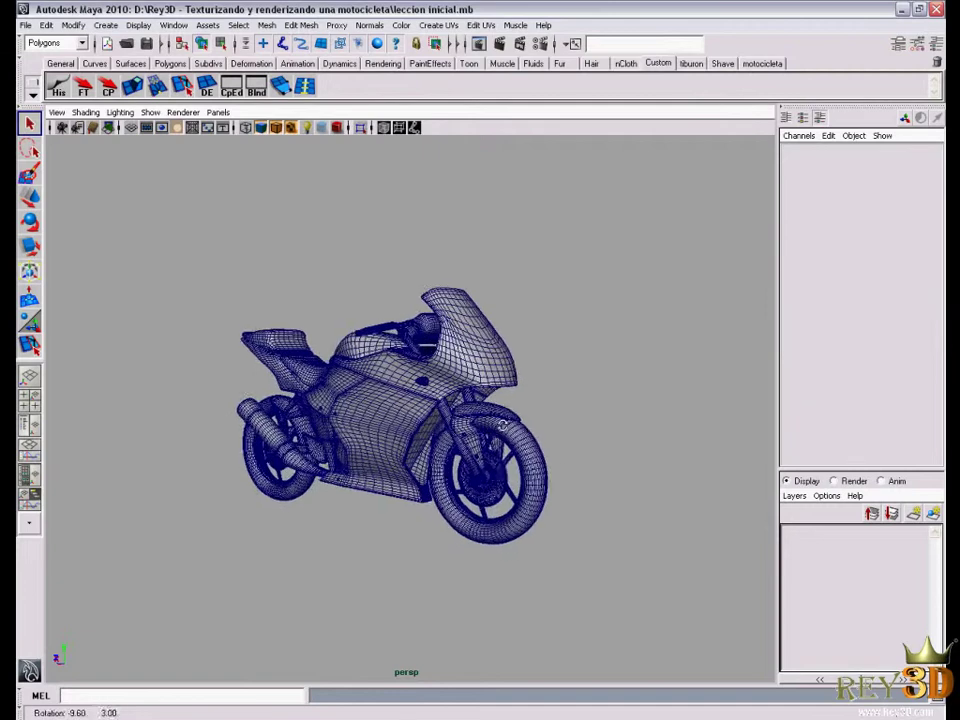
pyautogui.keyDown('alt'); pyautogui.moveTo(520, 470); pyautogui.dragTo(560, 455, button='right'); pyautogui.keyUp('alt')
pyautogui.keyDown('alt'); pyautogui.moveTo(485, 450); pyautogui.dragTo(502, 447, button='middle'); pyautogui.keyUp('alt')
pyautogui.keyDown('alt'); pyautogui.moveTo(501, 447); pyautogui.dragTo(536, 443); pyautogui.keyUp('alt')
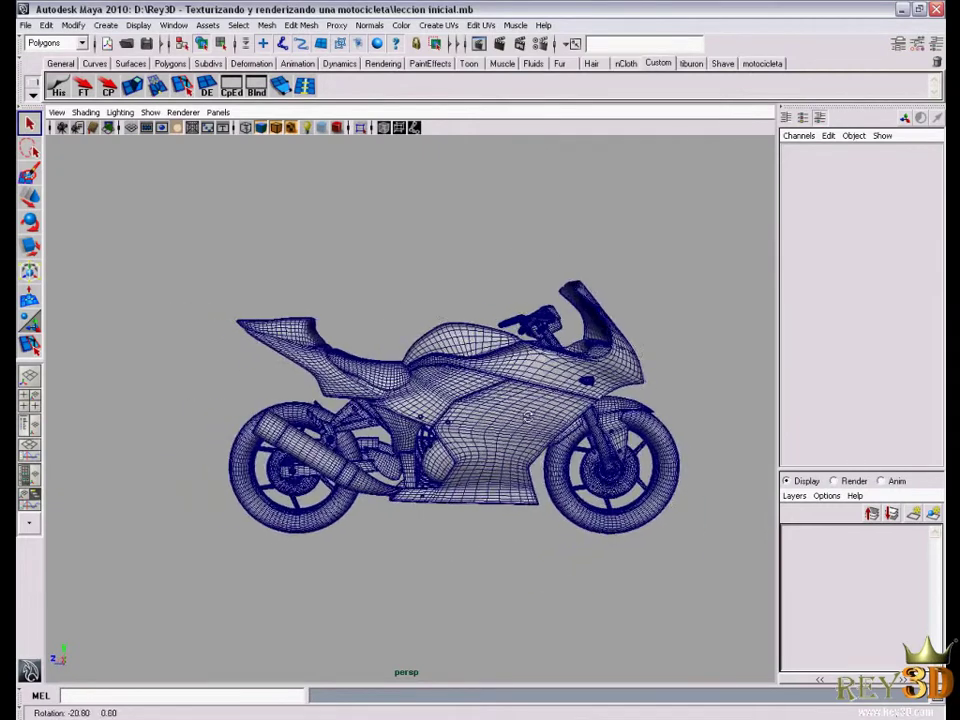
pyautogui.keyDown('alt'); pyautogui.moveTo(536, 443); pyautogui.dragTo(541, 440, button='middle'); pyautogui.keyUp('alt')
pyautogui.keyDown('alt'); pyautogui.moveTo(541, 438); pyautogui.dragTo(560, 432, button='right'); pyautogui.keyUp('alt')
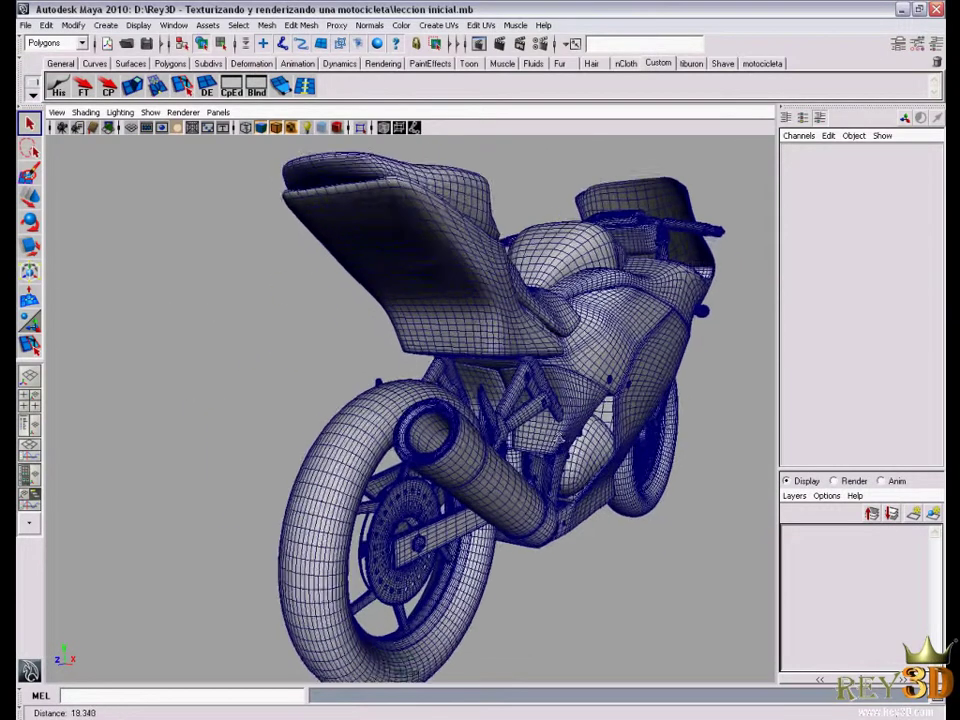
pyautogui.keyDown('alt'); pyautogui.moveTo(560, 432); pyautogui.dragTo(527, 436); pyautogui.keyUp('alt')
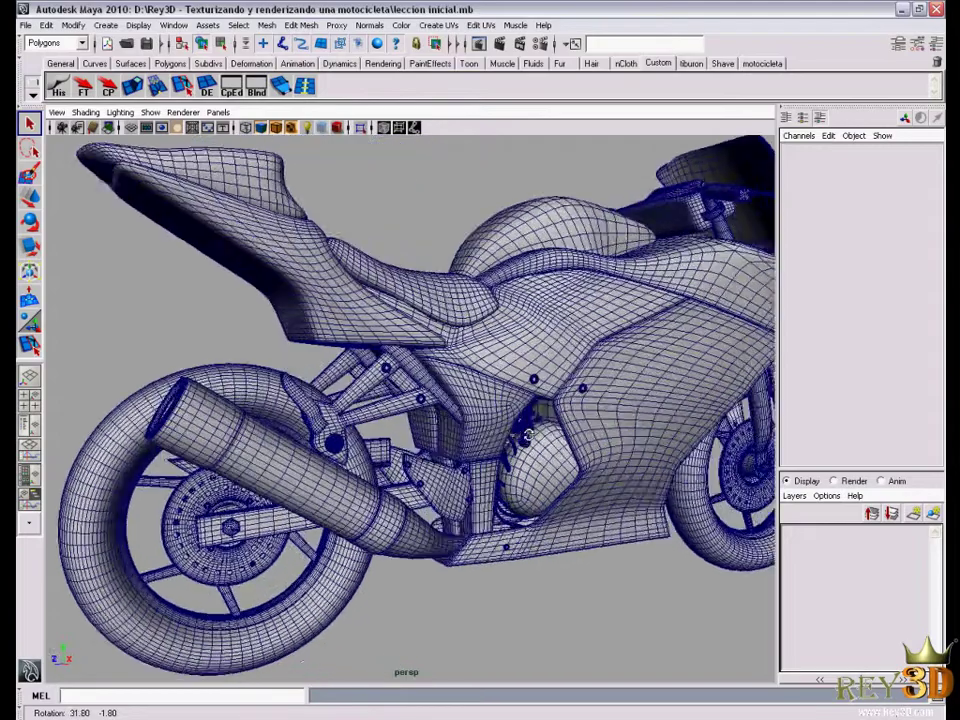
pyautogui.moveTo(527, 436)
pyautogui.keyDown('alt'); pyautogui.mouseDown(button='right')
pyautogui.moveTo(587, 456)
pyautogui.moveTo(562, 416)
pyautogui.mouseUp(button='right'); pyautogui.keyUp('alt')
pyautogui.moveTo(562, 416)
pyautogui.keyDown('alt'); pyautogui.mouseDown()
pyautogui.moveTo(556, 410)
pyautogui.moveTo(600, 410)
pyautogui.mouseUp(); pyautogui.keyUp('alt')
pyautogui.keyDown('alt'); pyautogui.moveTo(600, 410); pyautogui.dragTo(628, 410, button='right'); pyautogui.keyUp('alt')
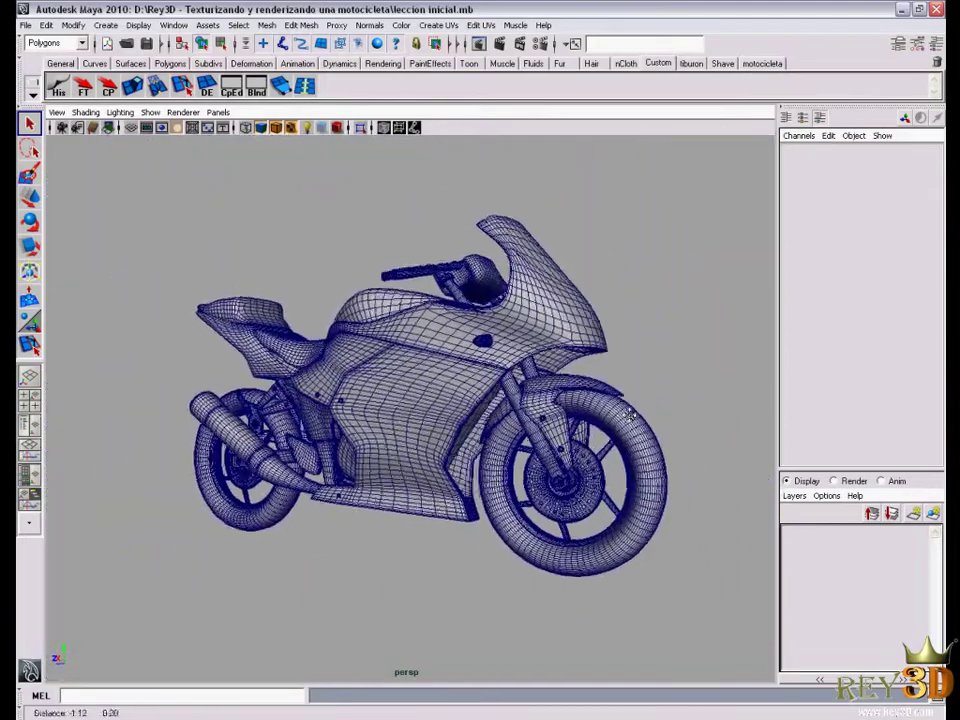
pyautogui.keyDown('alt'); pyautogui.moveTo(628, 410); pyautogui.dragTo(455, 407); pyautogui.keyUp('alt')
pyautogui.keyDown('alt'); pyautogui.moveTo(455, 407); pyautogui.dragTo(464, 406, button='right'); pyautogui.keyUp('alt')
pyautogui.moveTo(464, 406)
pyautogui.keyDown('alt'); pyautogui.mouseDown()
pyautogui.moveTo(236, 386)
pyautogui.moveTo(290, 385)
pyautogui.moveTo(293, 413)
pyautogui.moveTo(243, 382)
pyautogui.moveTo(445, 383)
pyautogui.moveTo(350, 395)
pyautogui.mouseUp(); pyautogui.keyUp('alt')
# Turn off Wireframe on Shaded and review the plain shaded bike from front and side
pyautogui.click(277, 129)
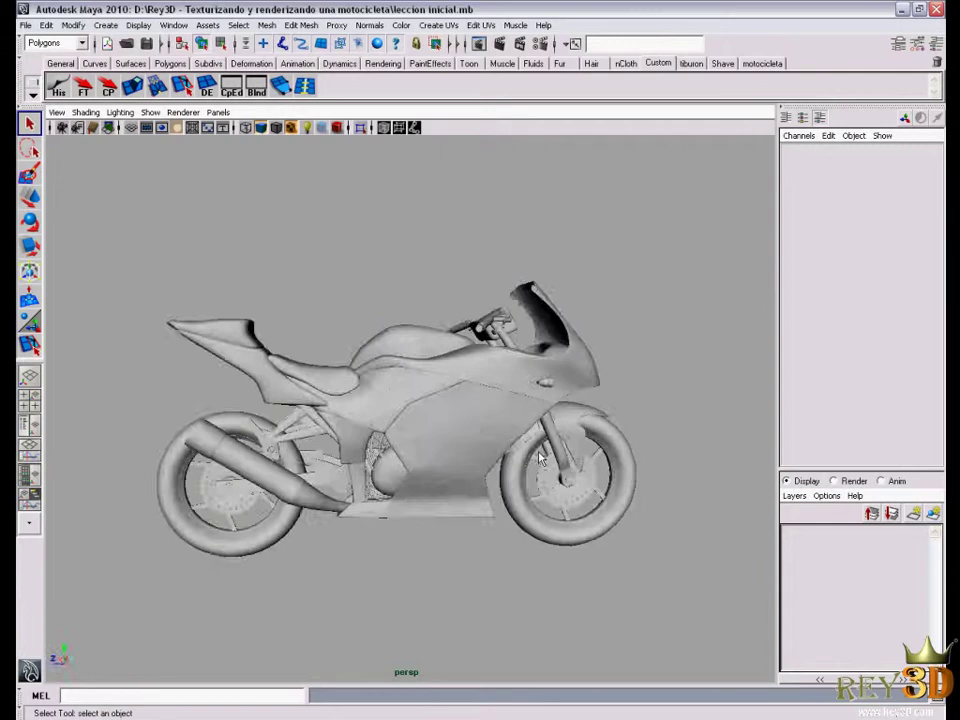
pyautogui.keyDown('alt'); pyautogui.moveTo(350, 395); pyautogui.dragTo(420, 400, button='right'); pyautogui.keyUp('alt')
pyautogui.moveTo(420, 400)
pyautogui.keyDown('alt'); pyautogui.mouseDown()
pyautogui.moveTo(511, 440)
pyautogui.moveTo(432, 382)
pyautogui.mouseUp(); pyautogui.keyUp('alt')
pyautogui.moveTo(593, 598); pyautogui.dragTo(250, 300)
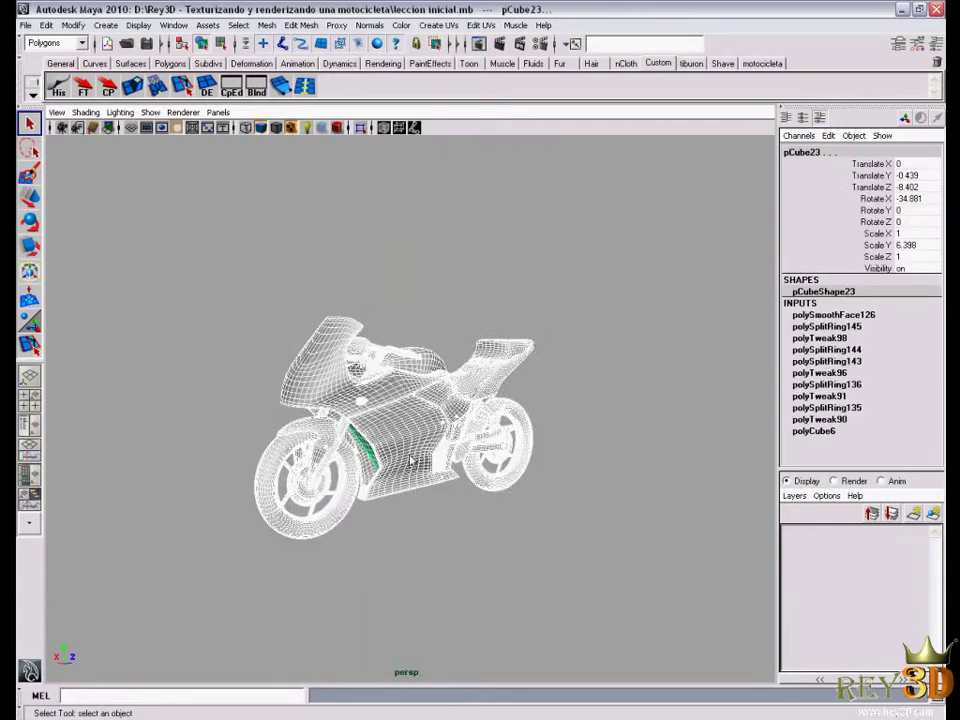
pyautogui.keyDown('alt'); pyautogui.moveTo(380, 345); pyautogui.dragTo(465, 345); pyautogui.keyUp('alt')
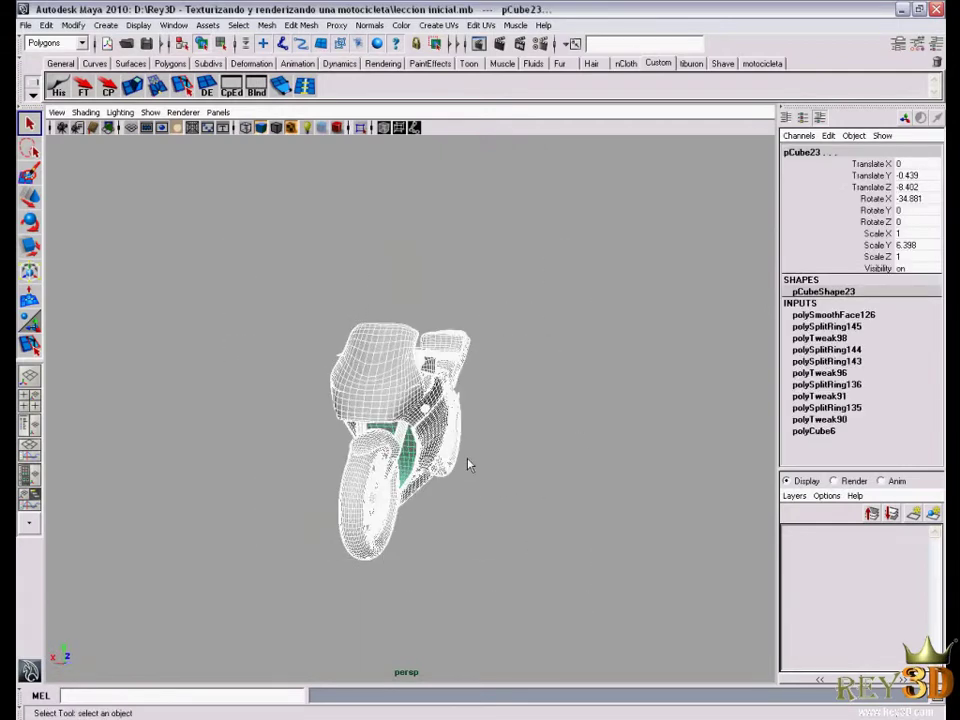
pyautogui.click(590, 427)
pyautogui.keyDown('alt'); pyautogui.moveTo(561, 460); pyautogui.dragTo(470, 430); pyautogui.keyUp('alt')
pyautogui.keyDown('alt'); pyautogui.moveTo(470, 430); pyautogui.dragTo(530, 428, button='right'); pyautogui.keyUp('alt')
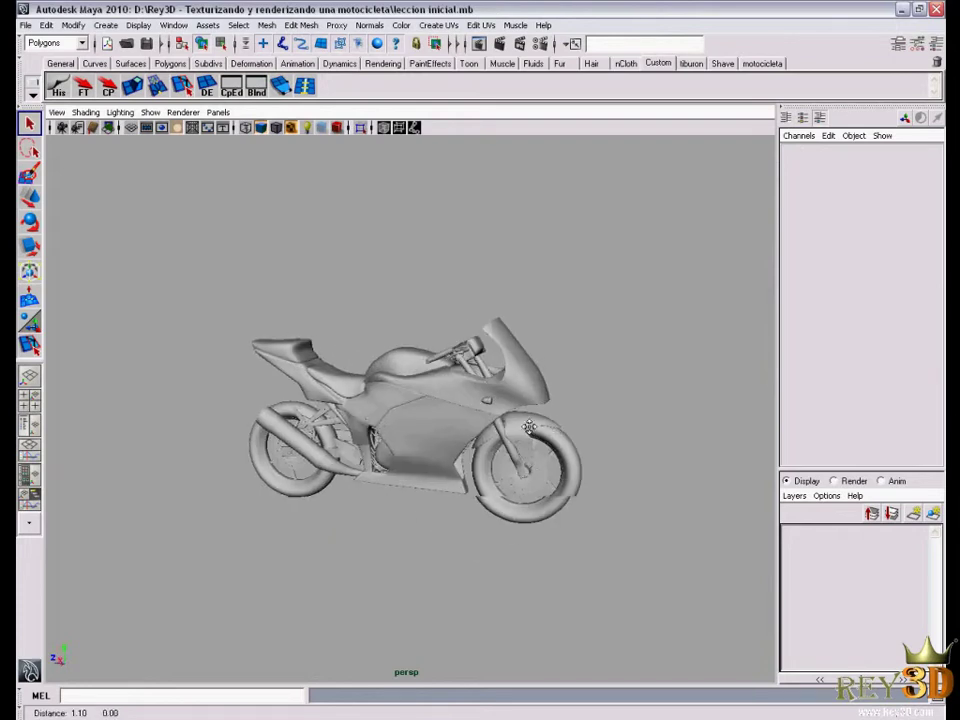
pyautogui.moveTo(529, 427)
pyautogui.keyDown('alt'); pyautogui.mouseDown(button='middle')
pyautogui.moveTo(465, 432)
pyautogui.moveTo(468, 408)
pyautogui.mouseUp(button='middle'); pyautogui.keyUp('alt')
pyautogui.keyDown('alt'); pyautogui.moveTo(468, 408); pyautogui.dragTo(509, 416); pyautogui.keyUp('alt')
# Select the front fairing panel and orbit to a closer side-on view of it
pyautogui.click(449, 403)
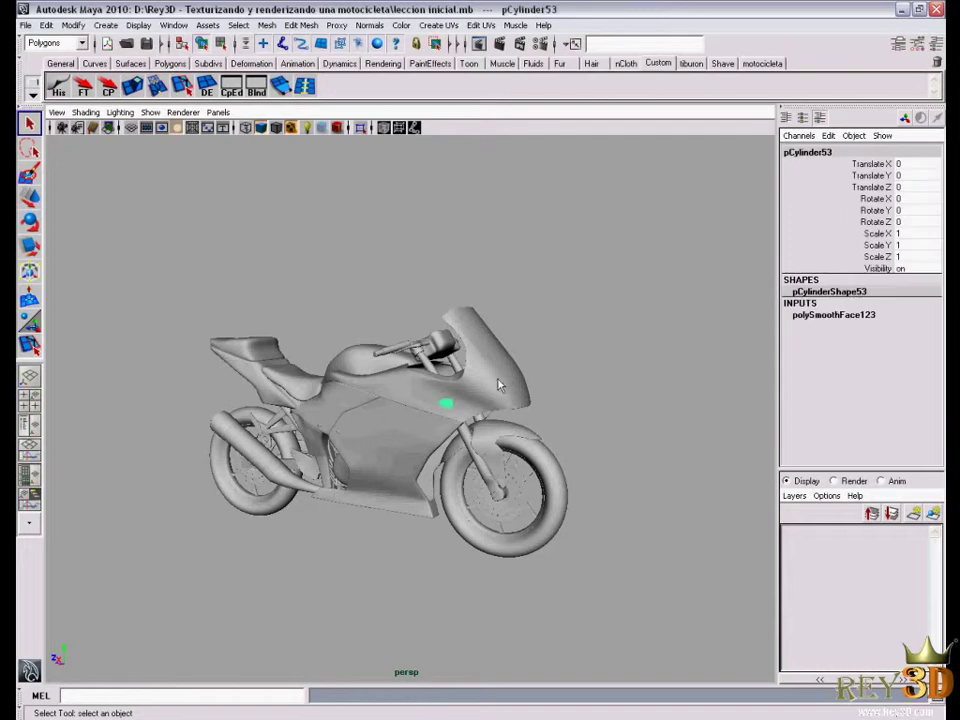
pyautogui.click(499, 385)
pyautogui.click(628, 381)
pyautogui.keyDown('alt'); pyautogui.moveTo(555, 475); pyautogui.dragTo(545, 455, button='middle'); pyautogui.keyUp('alt')
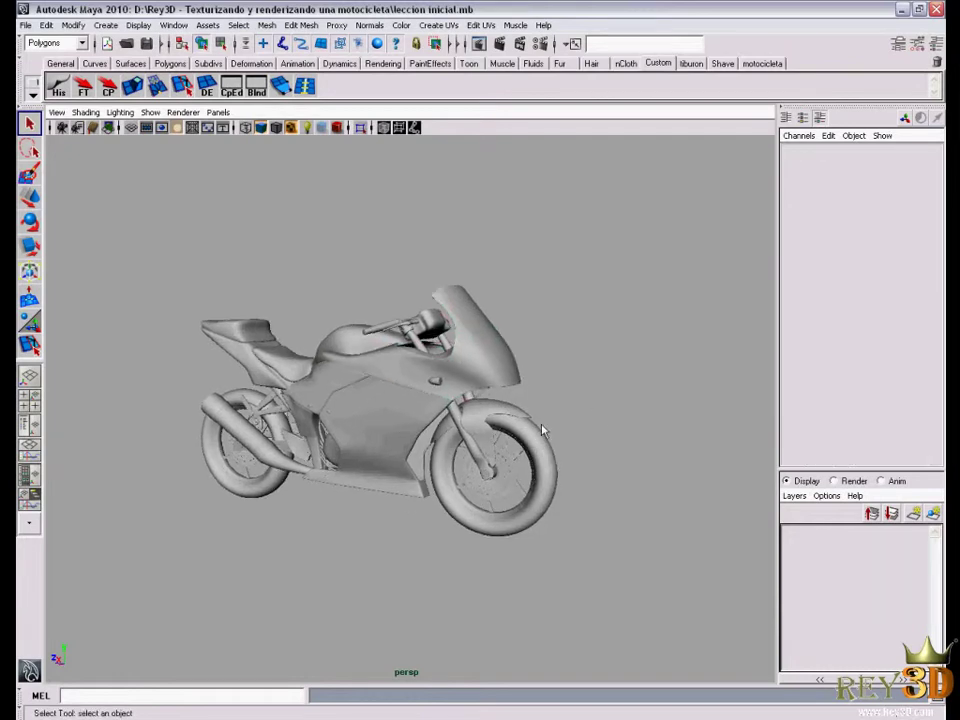
pyautogui.keyDown('alt'); pyautogui.moveTo(542, 430); pyautogui.dragTo(545, 420, button='right'); pyautogui.keyUp('alt')
pyautogui.keyDown('alt'); pyautogui.moveTo(545, 420); pyautogui.dragTo(538, 412, button='middle'); pyautogui.keyUp('alt')
pyautogui.keyDown('alt'); pyautogui.moveTo(538, 412); pyautogui.dragTo(536, 410, button='right'); pyautogui.keyUp('alt')
pyautogui.keyDown('alt'); pyautogui.moveTo(536, 410); pyautogui.dragTo(533, 408, button='middle'); pyautogui.keyUp('alt')
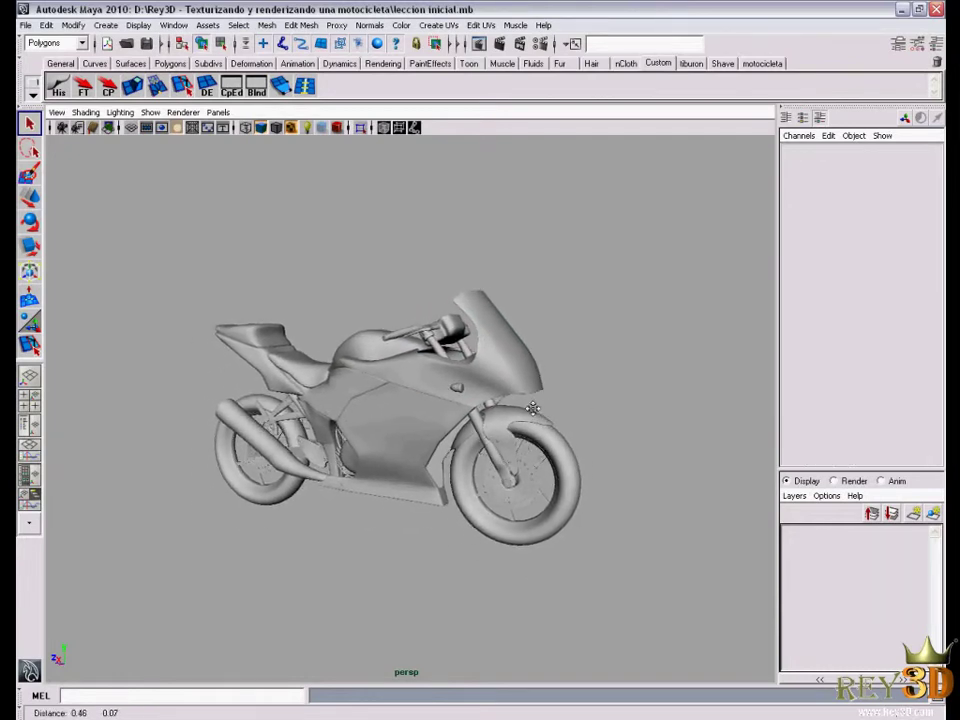
pyautogui.keyDown('alt'); pyautogui.moveTo(533, 408); pyautogui.dragTo(505, 408); pyautogui.keyUp('alt')
pyautogui.keyDown('alt'); pyautogui.moveTo(505, 408); pyautogui.dragTo(480, 408, button='middle'); pyautogui.keyUp('alt')
pyautogui.keyDown('alt'); pyautogui.moveTo(480, 408); pyautogui.dragTo(455, 410, button='right'); pyautogui.keyUp('alt')
pyautogui.click(449, 408)
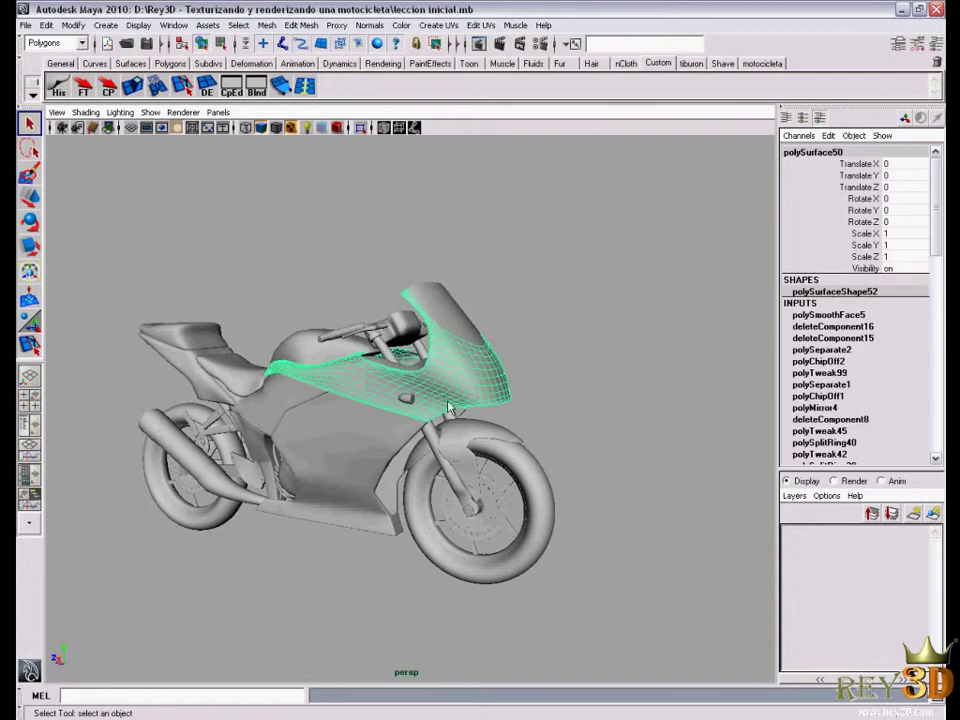
pyautogui.keyDown('alt'); pyautogui.moveTo(449, 408); pyautogui.dragTo(415, 405); pyautogui.keyUp('alt')
pyautogui.keyDown('alt'); pyautogui.moveTo(415, 405); pyautogui.dragTo(396, 402, button='right'); pyautogui.keyUp('alt')
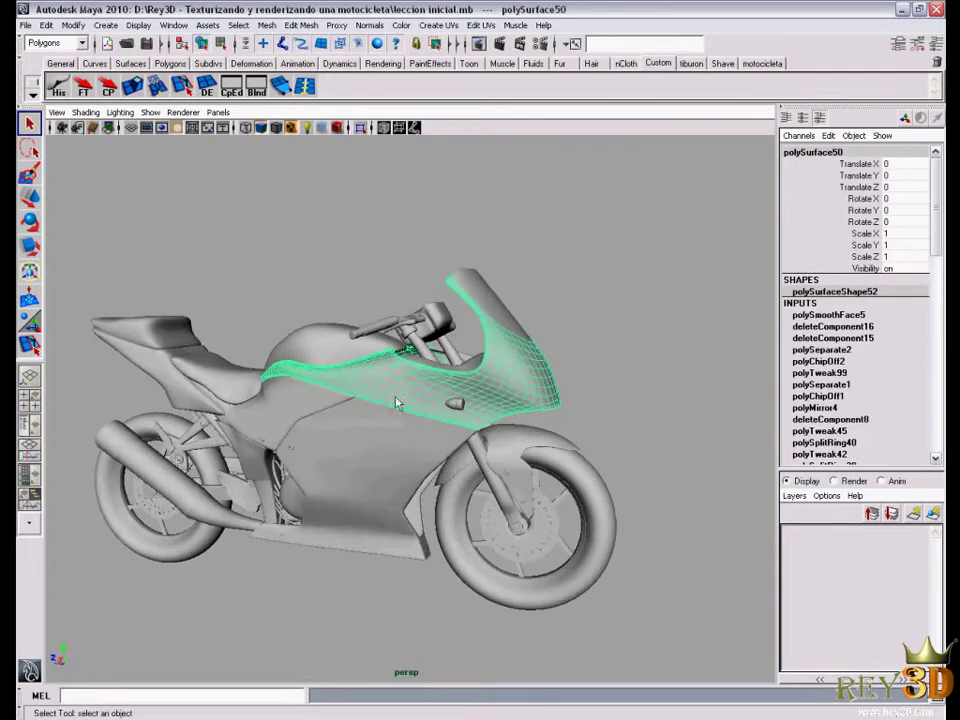
pyautogui.moveTo(396, 402)
pyautogui.keyDown('alt'); pyautogui.mouseDown(button='middle')
pyautogui.moveTo(406, 404)
pyautogui.moveTo(434, 473)
pyautogui.mouseUp(button='middle'); pyautogui.keyUp('alt')
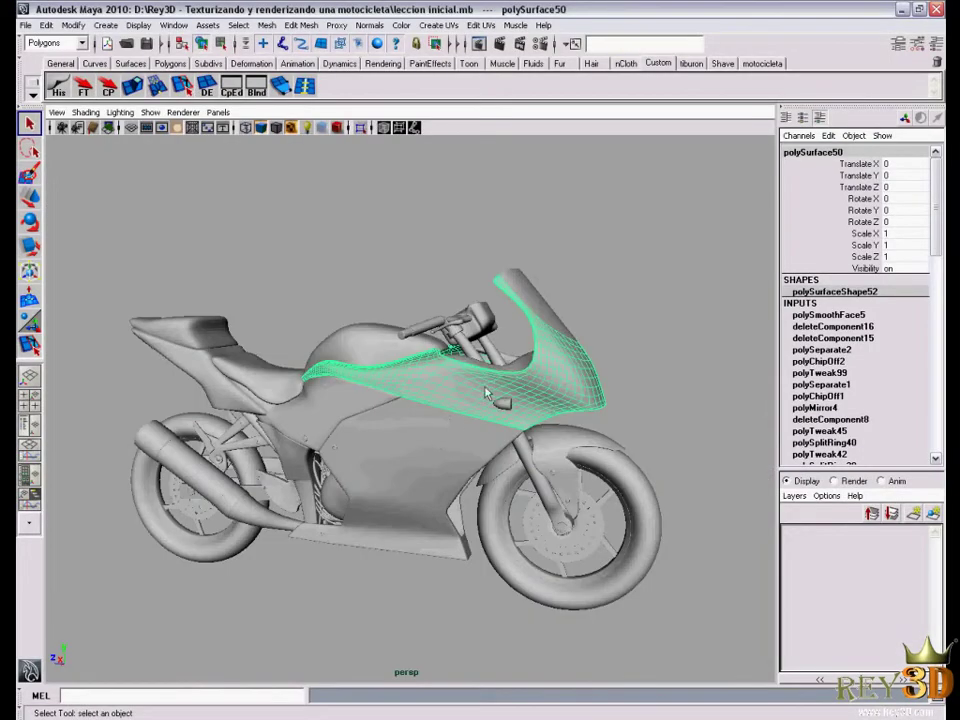
# Shift-add the side fairing, front fender and rear tail panel to the front cowl selection
pyautogui.keyDown('alt'); pyautogui.moveTo(363, 289); pyautogui.dragTo(399, 455); pyautogui.keyUp('alt')
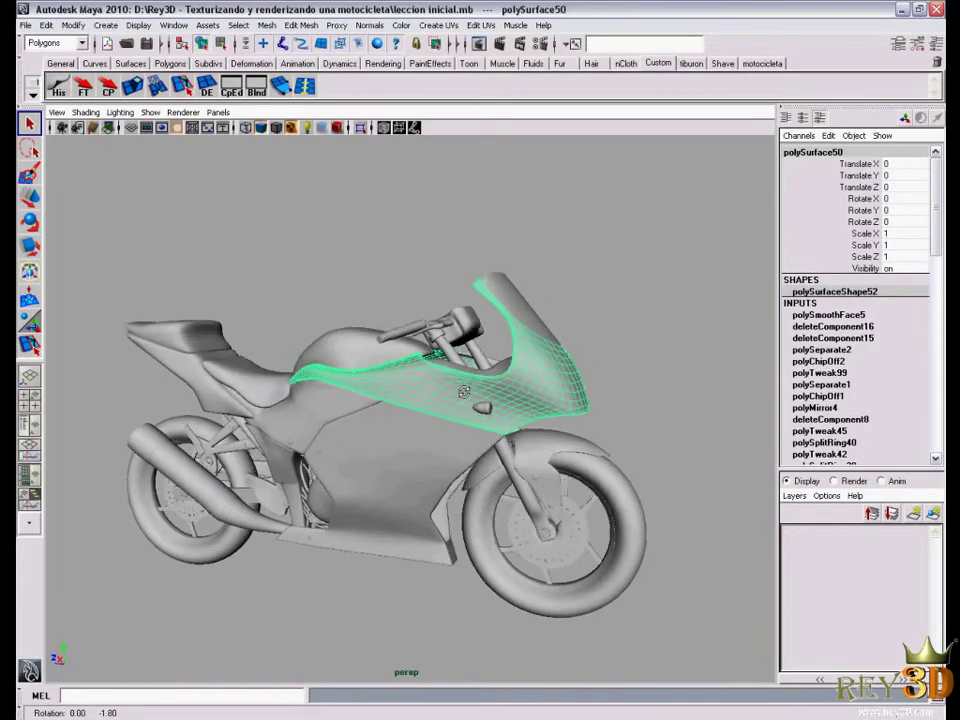
pyautogui.keyDown('shift'); pyautogui.click(337, 429); pyautogui.keyUp('shift')
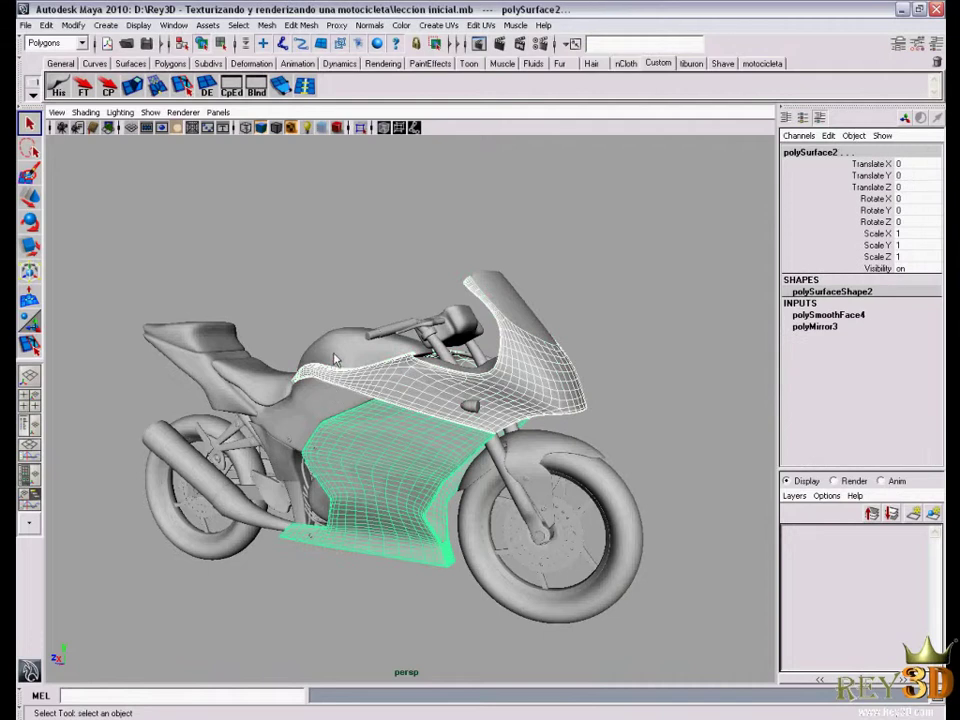
pyautogui.keyDown('alt'); pyautogui.moveTo(338, 354); pyautogui.dragTo(432, 336); pyautogui.keyUp('alt')
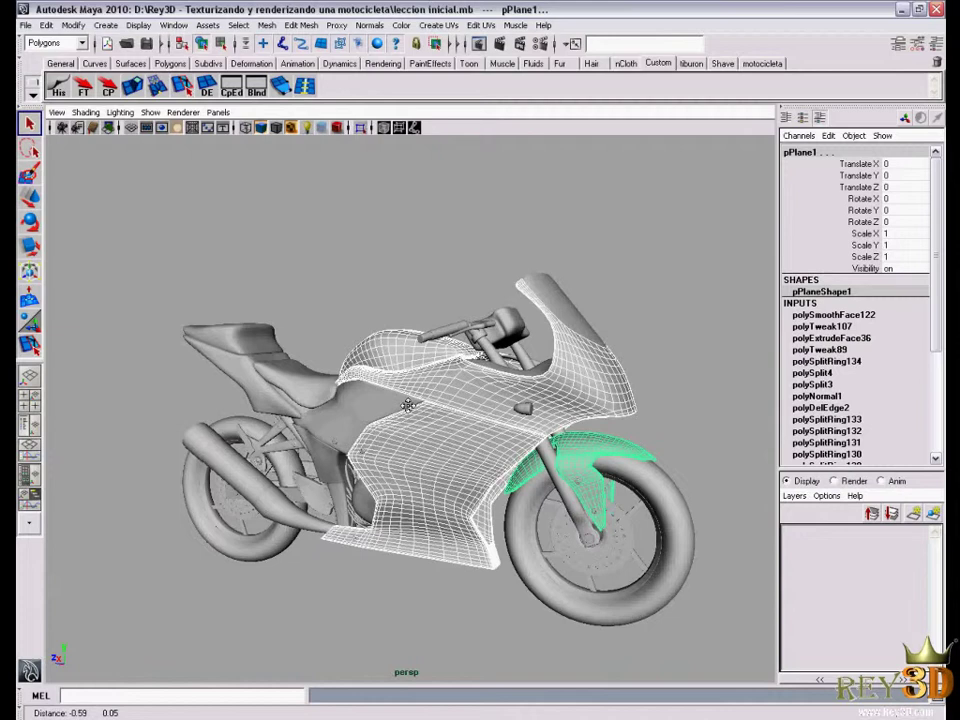
pyautogui.moveTo(330, 360)
pyautogui.keyDown('alt'); pyautogui.mouseDown()
pyautogui.moveTo(409, 367)
pyautogui.moveTo(418, 332)
pyautogui.moveTo(382, 351)
pyautogui.mouseUp(); pyautogui.keyUp('alt')
pyautogui.click(278, 390)
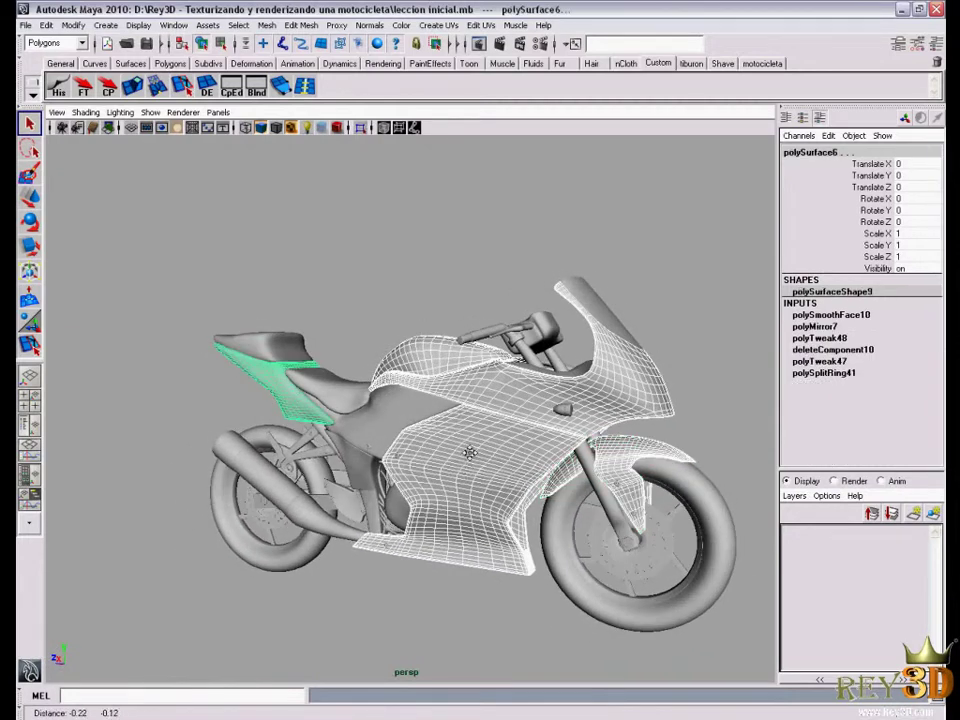
pyautogui.keyDown('alt'); pyautogui.moveTo(278, 390); pyautogui.dragTo(288, 384, button='middle'); pyautogui.keyUp('alt')
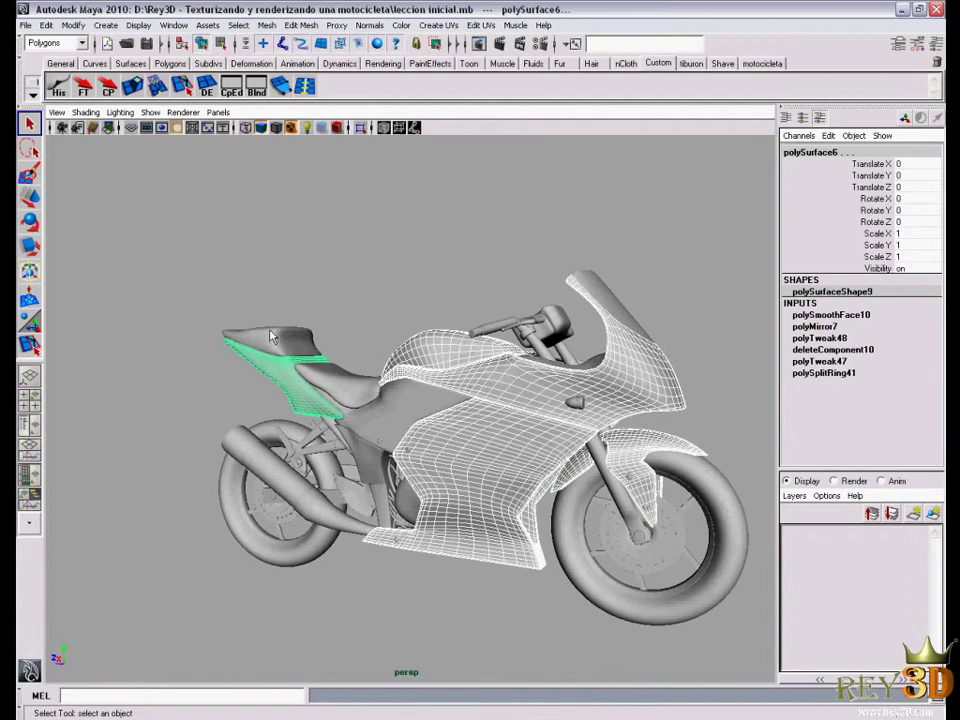
pyautogui.keyDown('alt'); pyautogui.moveTo(363, 400); pyautogui.dragTo(465, 437); pyautogui.keyUp('alt')
pyautogui.moveTo(467, 452)
pyautogui.keyDown('alt'); pyautogui.mouseDown()
pyautogui.moveTo(471, 427)
pyautogui.moveTo(354, 320)
pyautogui.moveTo(539, 489)
pyautogui.mouseUp(); pyautogui.keyUp('alt')
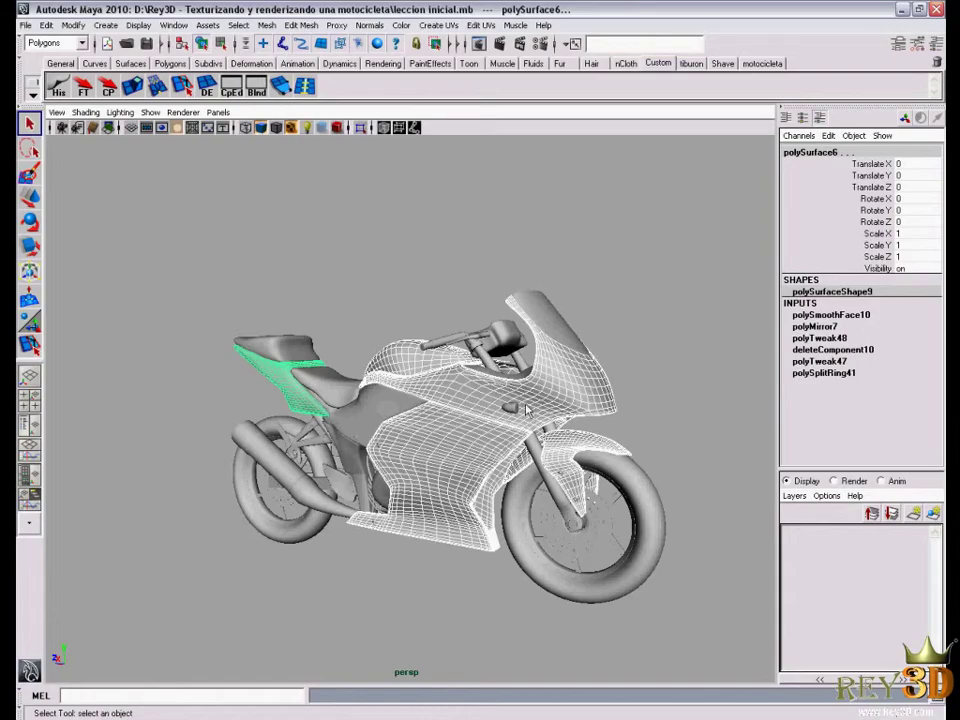
pyautogui.moveTo(396, 561)
pyautogui.keyDown('alt'); pyautogui.mouseDown()
pyautogui.moveTo(390, 432)
pyautogui.moveTo(280, 312)
pyautogui.moveTo(385, 427)
pyautogui.mouseUp(); pyautogui.keyUp('alt')
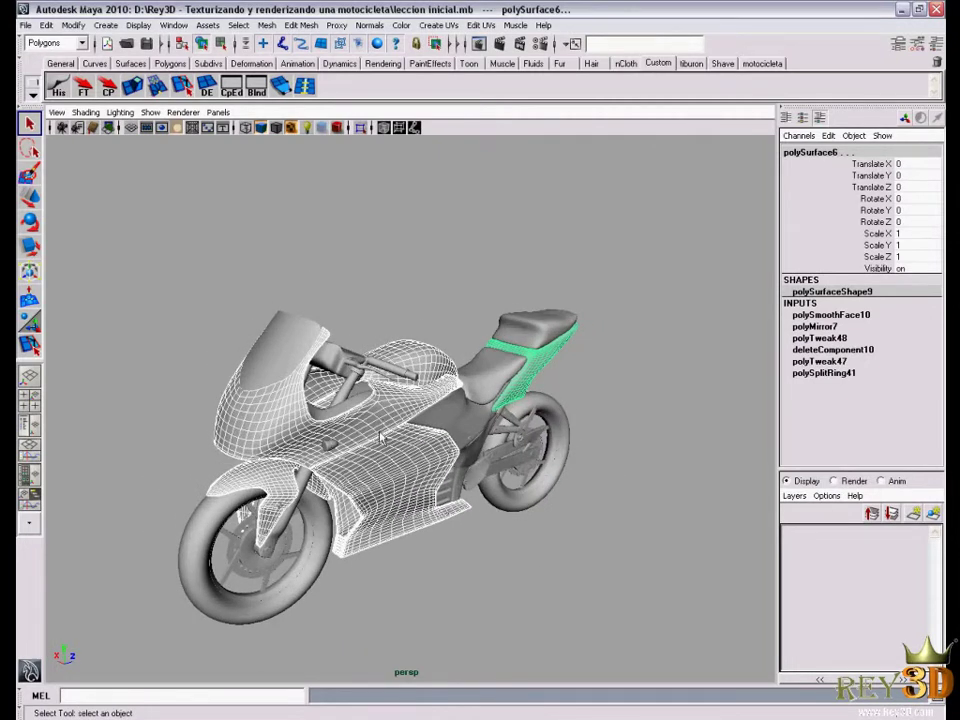
pyautogui.keyDown('alt'); pyautogui.moveTo(287, 322); pyautogui.dragTo(441, 459); pyautogui.keyUp('alt')
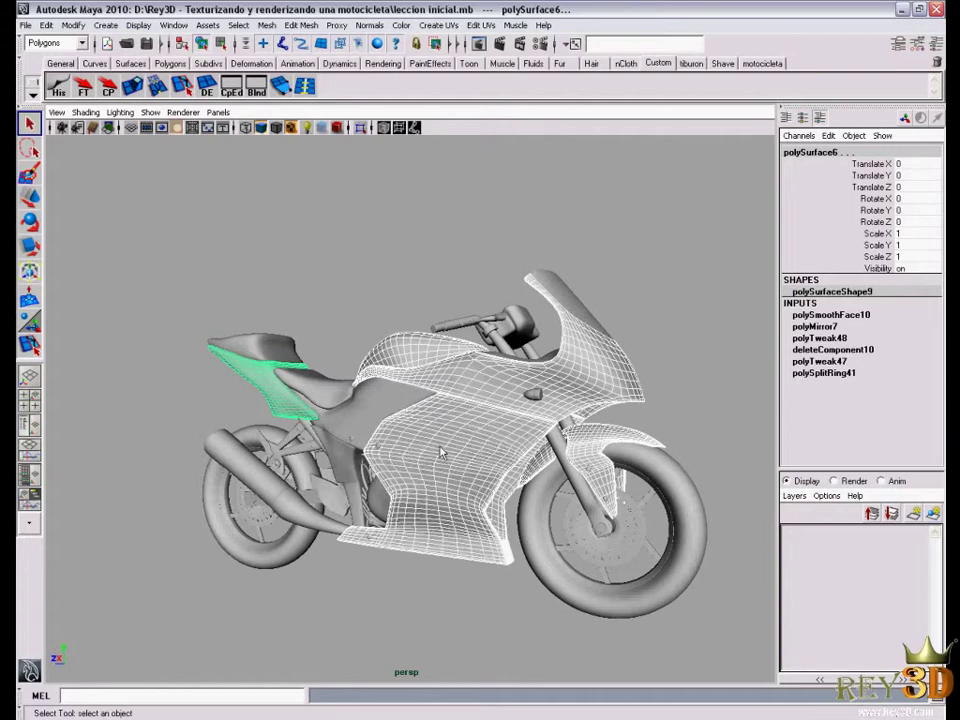
# Assign a new Blinn material (blinn1) to the polySurface6 fairing panels from the right-click marking menu
pyautogui.rightClick(440, 452)
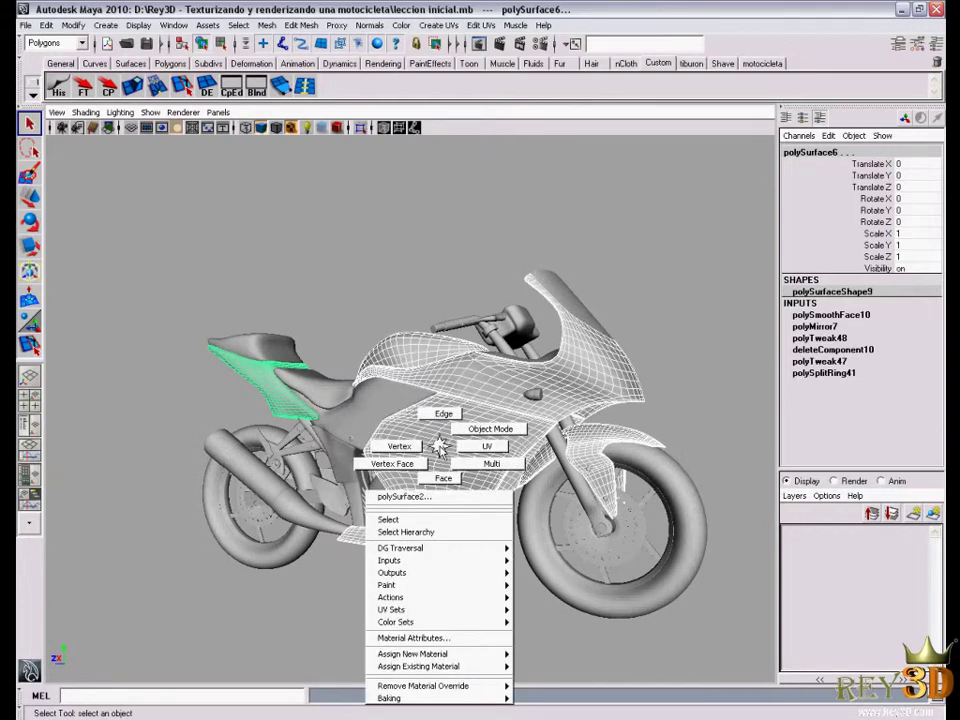
pyautogui.click(441, 449)
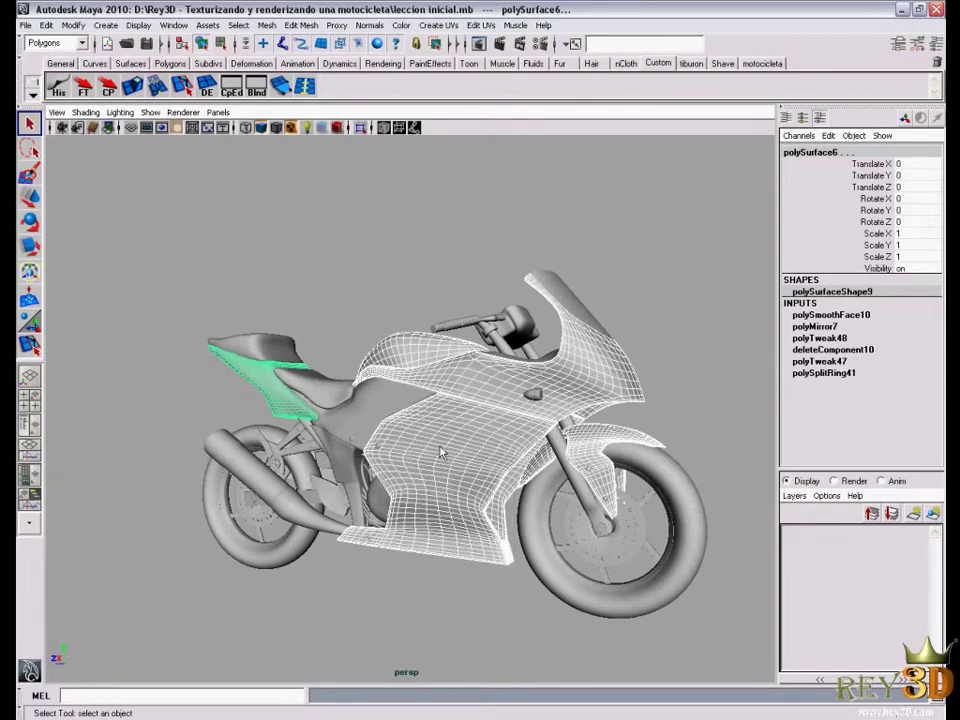
pyautogui.rightClick(356, 263)
pyautogui.click(356, 263)
pyautogui.rightClick(484, 382)
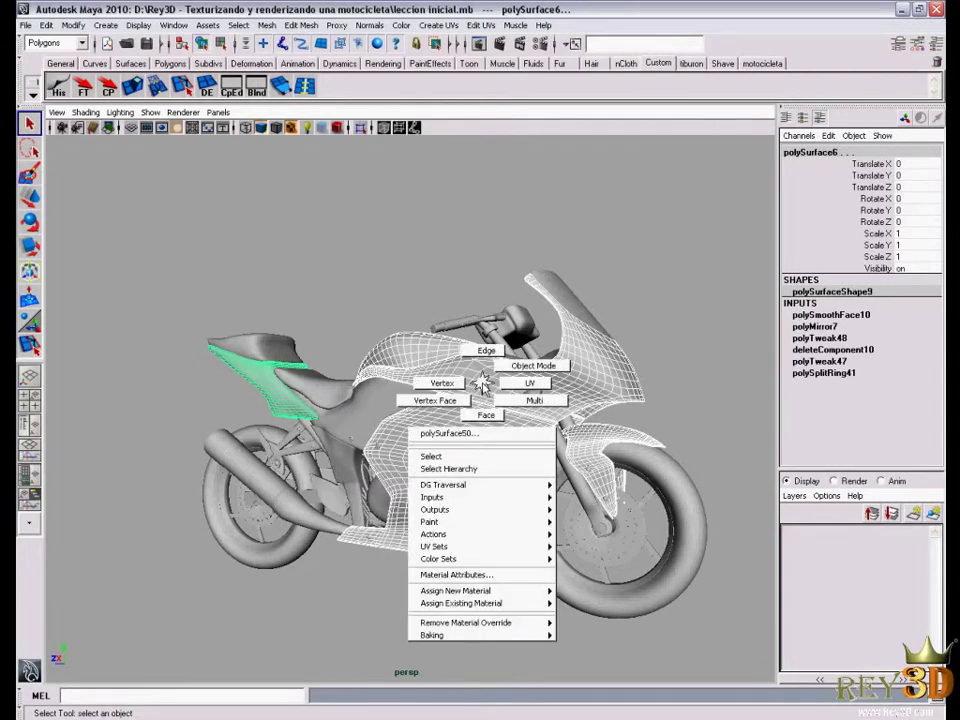
pyautogui.click(484, 382)
pyautogui.rightClick(358, 218)
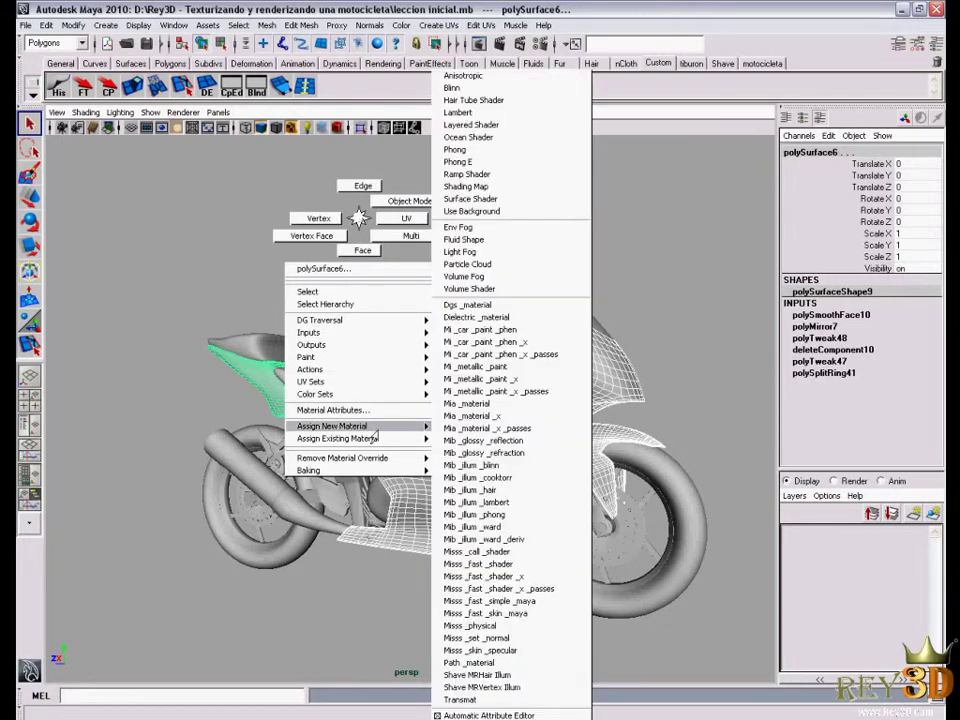
pyautogui.moveTo(456, 590)
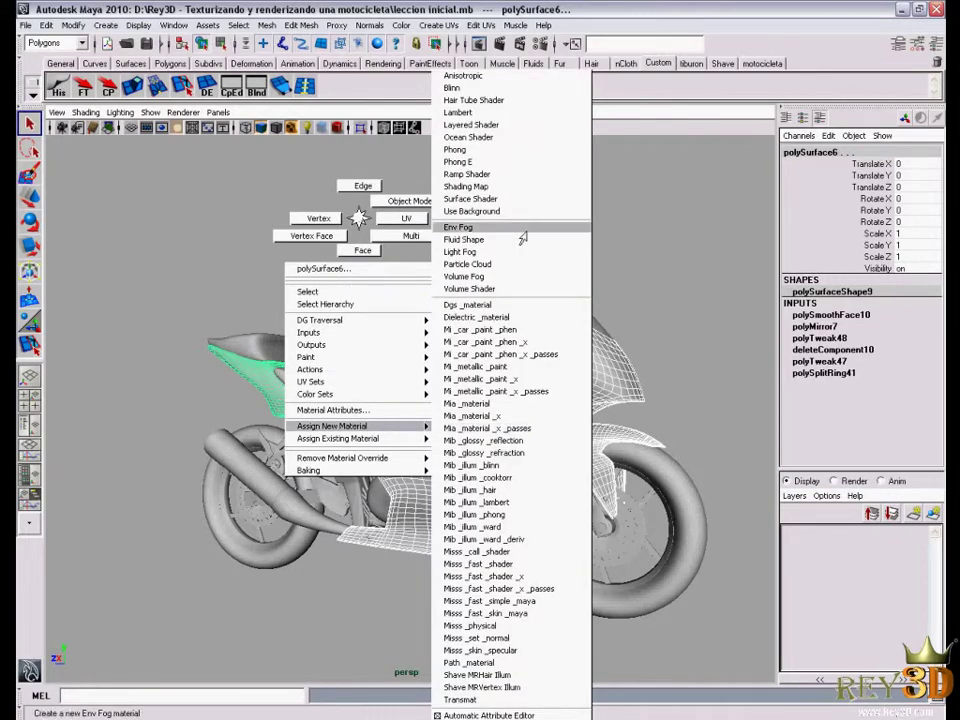
pyautogui.click(522, 90)
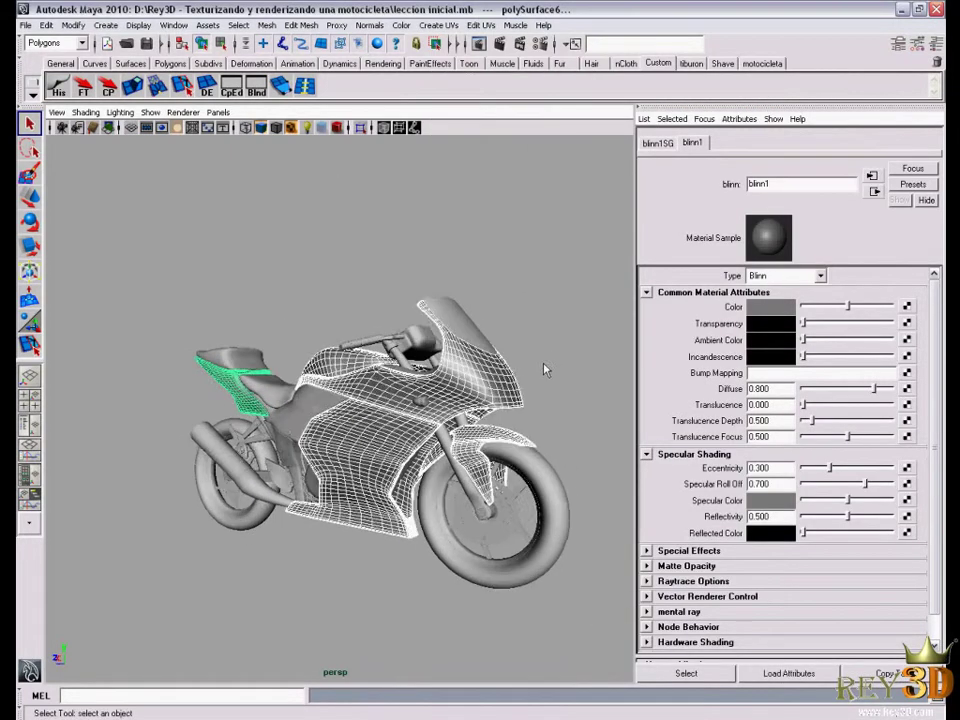
# Replace the blinn1 name in the Attribute Editor with carcasa_motocicleta
pyautogui.keyDown('alt'); pyautogui.moveTo(543, 370); pyautogui.dragTo(520, 368); pyautogui.keyUp('alt')
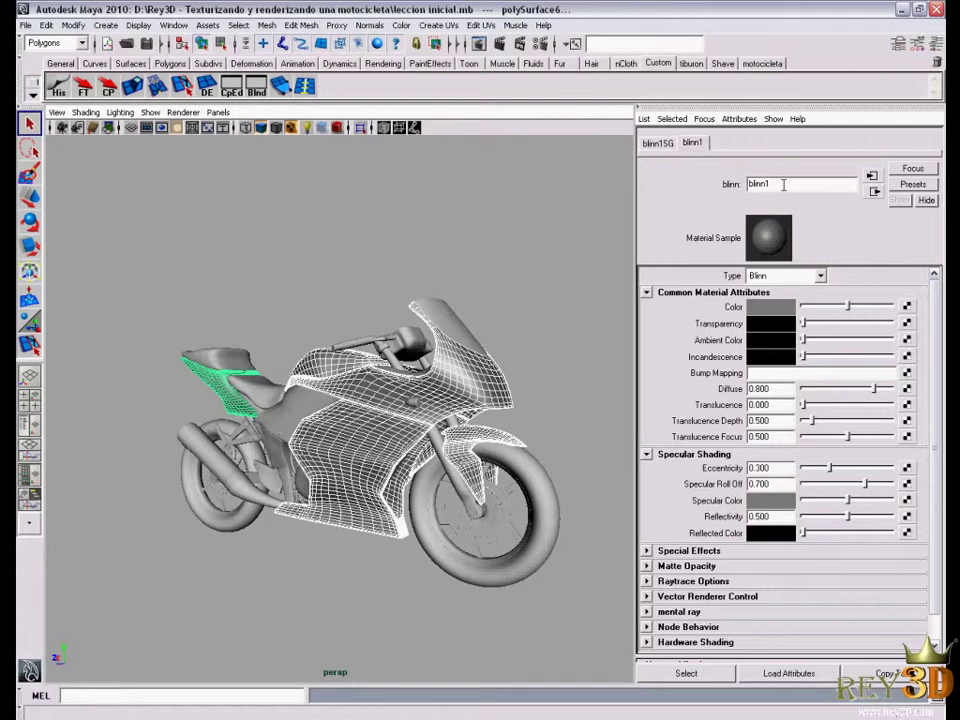
pyautogui.doubleClick(785, 186)
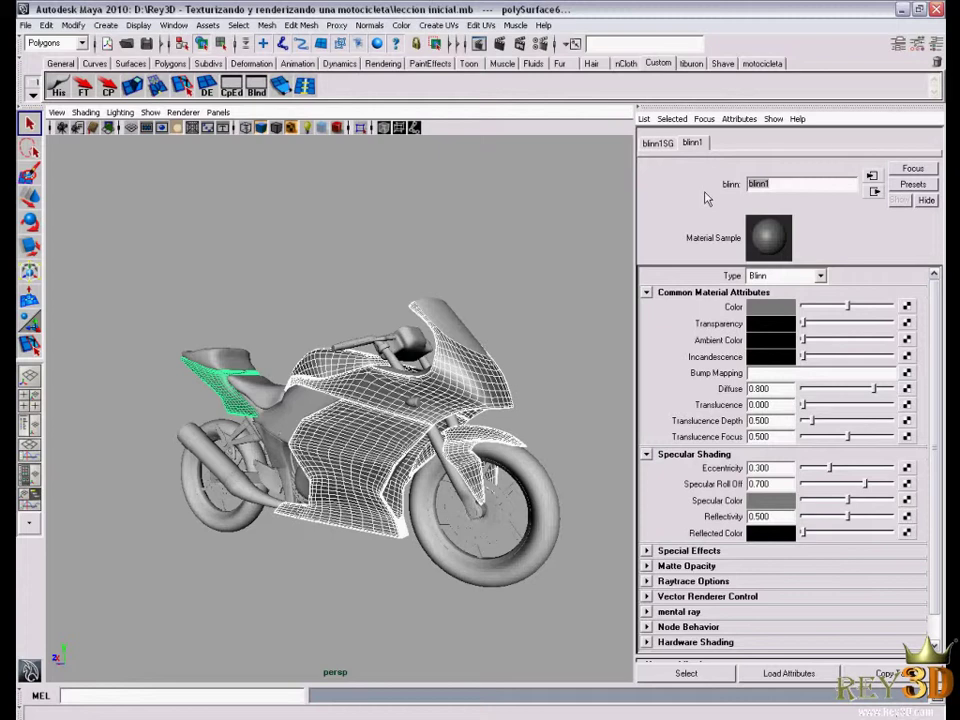
pyautogui.write('metal v')
pyautogui.write('erda')
pyautogui.press('BackSpace')
pyautogui.press('BackSpace')
pyautogui.press('BackSpace')
pyautogui.write('l')
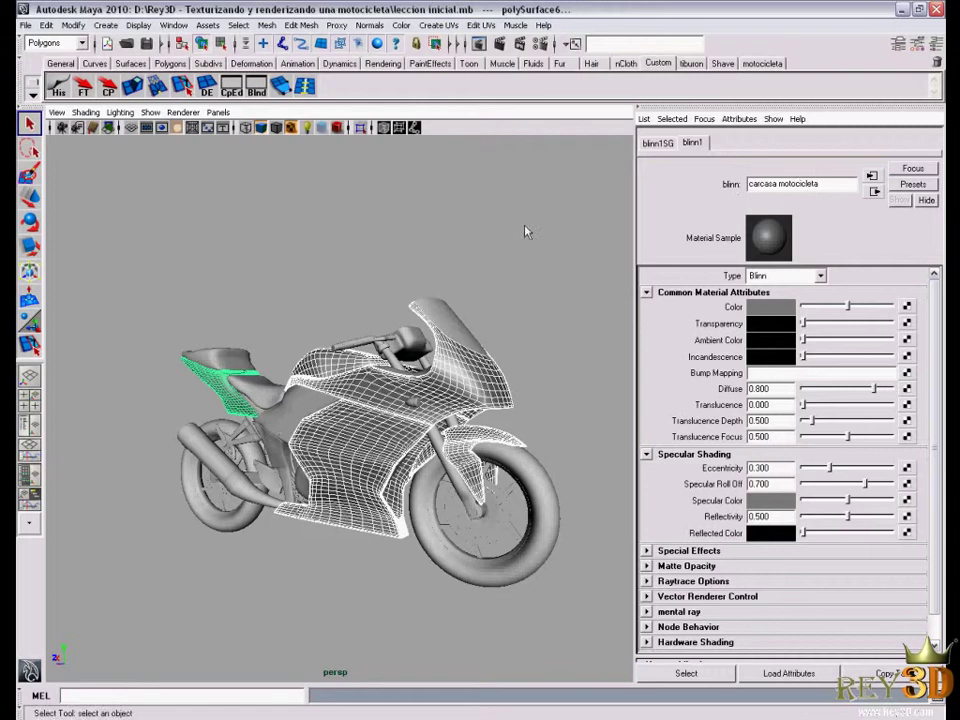
pyautogui.press('Return')
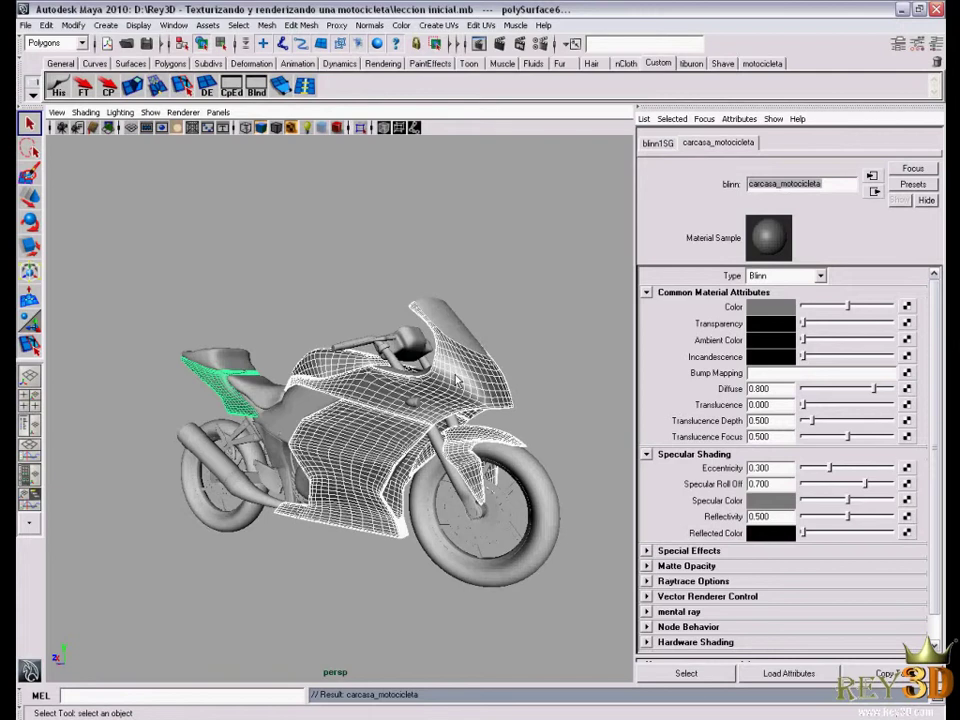
# Set the carcasa_motocicleta Color to bright green in the Color Chooser, then deselect the bike
pyautogui.keyDown('alt'); pyautogui.moveTo(456, 378); pyautogui.dragTo(400, 396, button='right'); pyautogui.keyUp('alt')
pyautogui.click(786, 310)
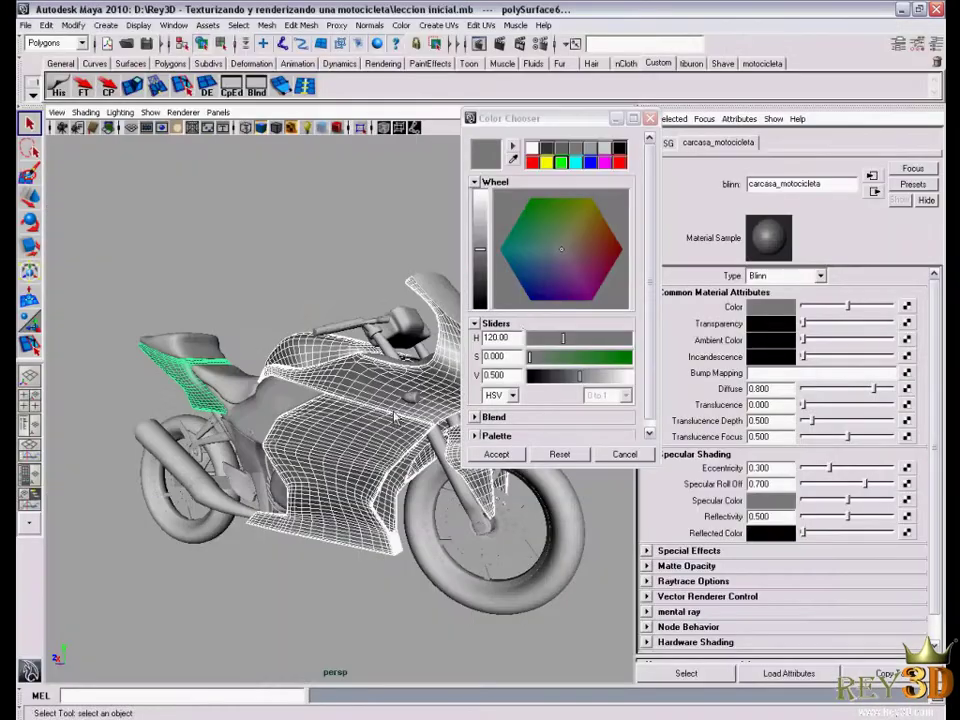
pyautogui.click(560, 163)
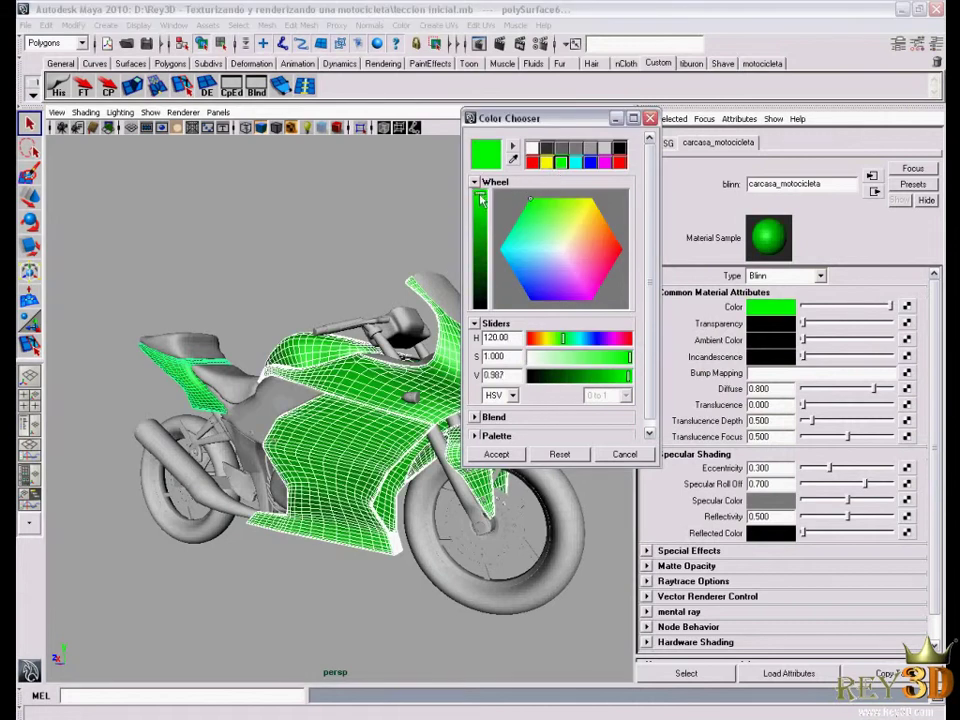
pyautogui.click(496, 454)
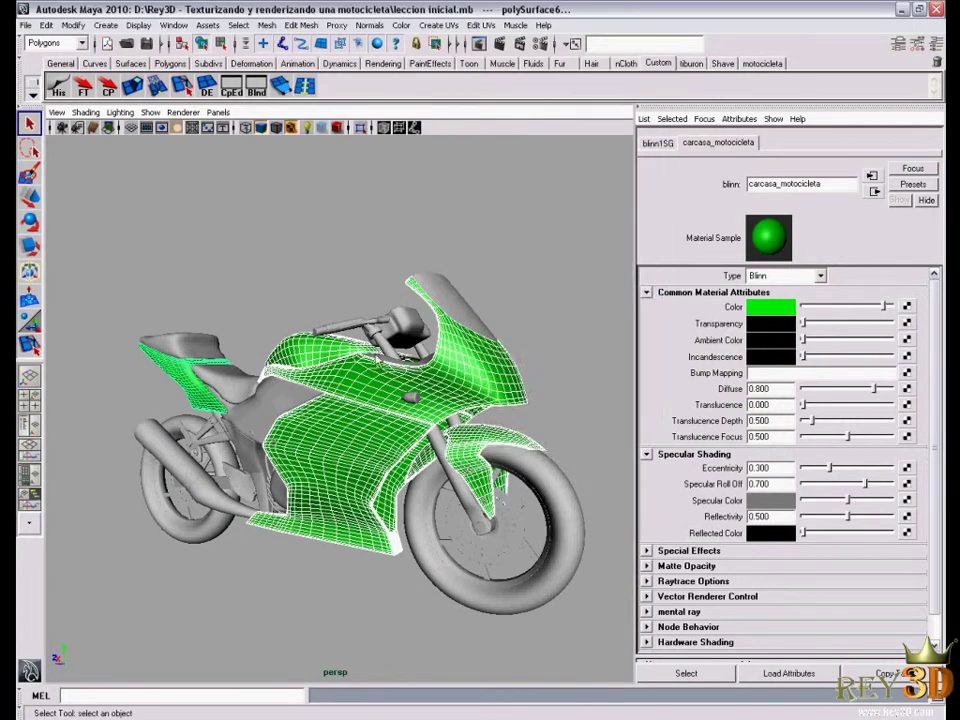
pyautogui.click(260, 361)
pyautogui.moveTo(260, 361)
pyautogui.keyDown('alt'); pyautogui.mouseDown()
pyautogui.moveTo(478, 449)
pyautogui.moveTo(308, 408)
pyautogui.mouseUp(); pyautogui.keyUp('alt')
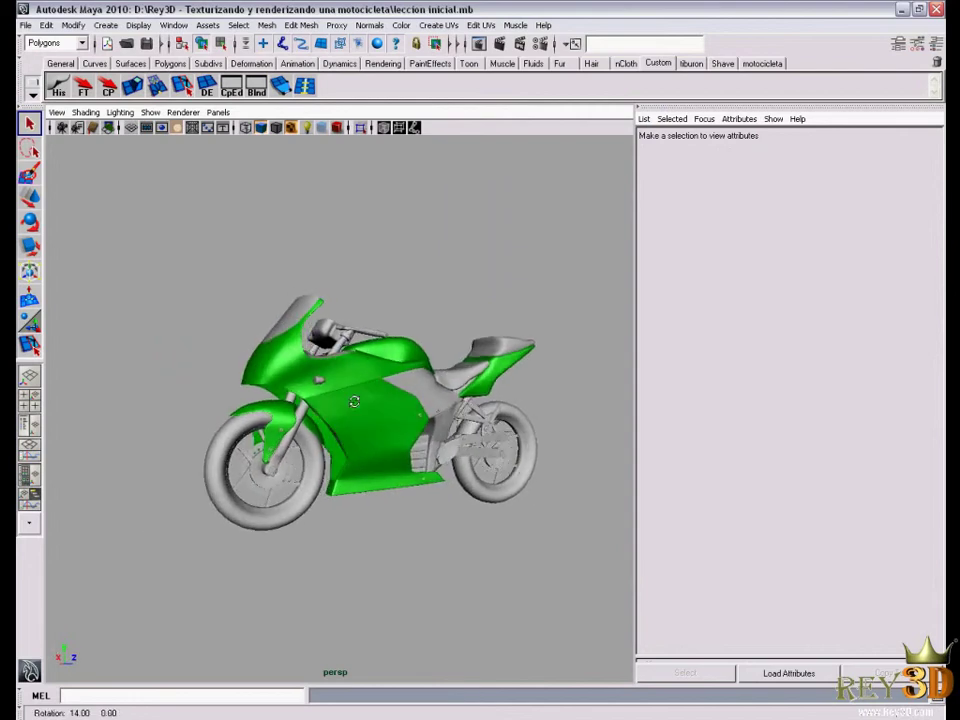
# Orbit and dolly around the bike to check the green fairings from front three-quarter and side angles
pyautogui.keyDown('alt'); pyautogui.moveTo(308, 408); pyautogui.dragTo(317, 396, button='right'); pyautogui.keyUp('alt')
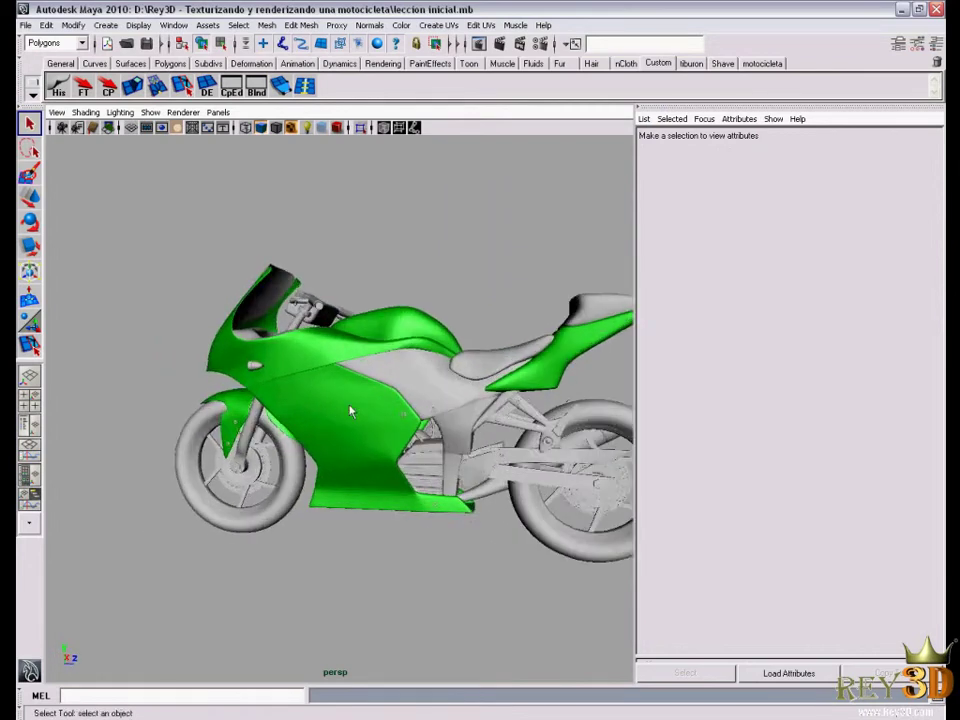
pyautogui.moveTo(415, 392)
pyautogui.keyDown('alt'); pyautogui.mouseDown()
pyautogui.moveTo(268, 399)
pyautogui.moveTo(336, 381)
pyautogui.moveTo(515, 387)
pyautogui.moveTo(370, 301)
pyautogui.moveTo(253, 396)
pyautogui.moveTo(502, 391)
pyautogui.moveTo(465, 360)
pyautogui.moveTo(363, 382)
pyautogui.moveTo(358, 375)
pyautogui.moveTo(372, 367)
pyautogui.mouseUp(); pyautogui.keyUp('alt')
pyautogui.keyDown('alt'); pyautogui.moveTo(372, 367); pyautogui.dragTo(376, 364, button='middle'); pyautogui.keyUp('alt')
pyautogui.keyDown('alt'); pyautogui.moveTo(376, 364); pyautogui.dragTo(389, 382); pyautogui.keyUp('alt')
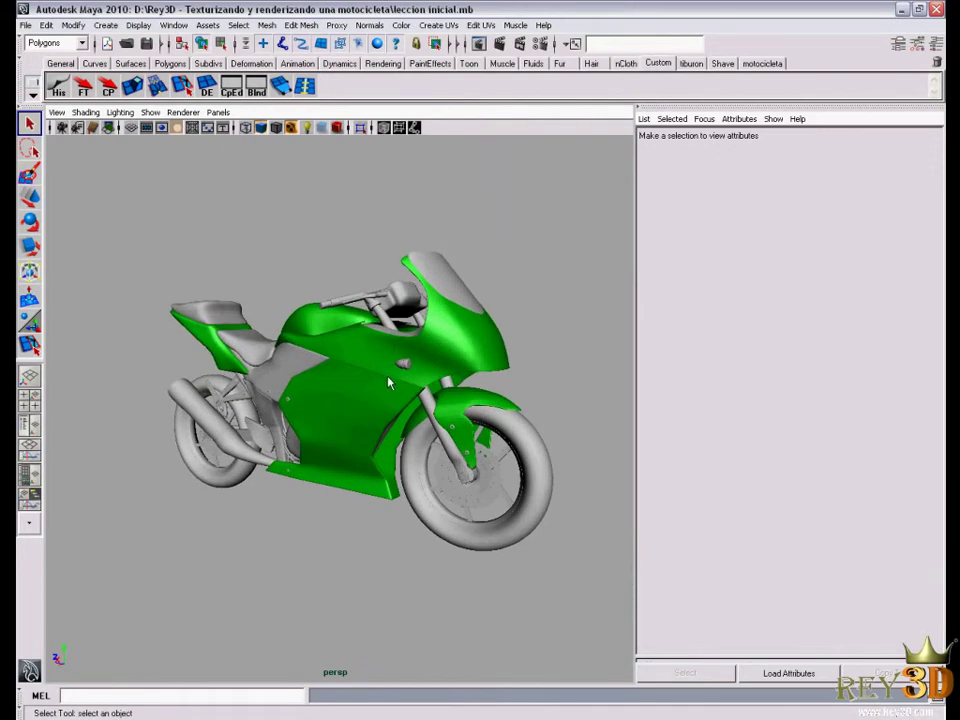
pyautogui.keyDown('alt'); pyautogui.moveTo(388, 382); pyautogui.dragTo(375, 369, button='right'); pyautogui.keyUp('alt')
pyautogui.keyDown('alt'); pyautogui.moveTo(375, 369); pyautogui.dragTo(396, 359); pyautogui.keyUp('alt')
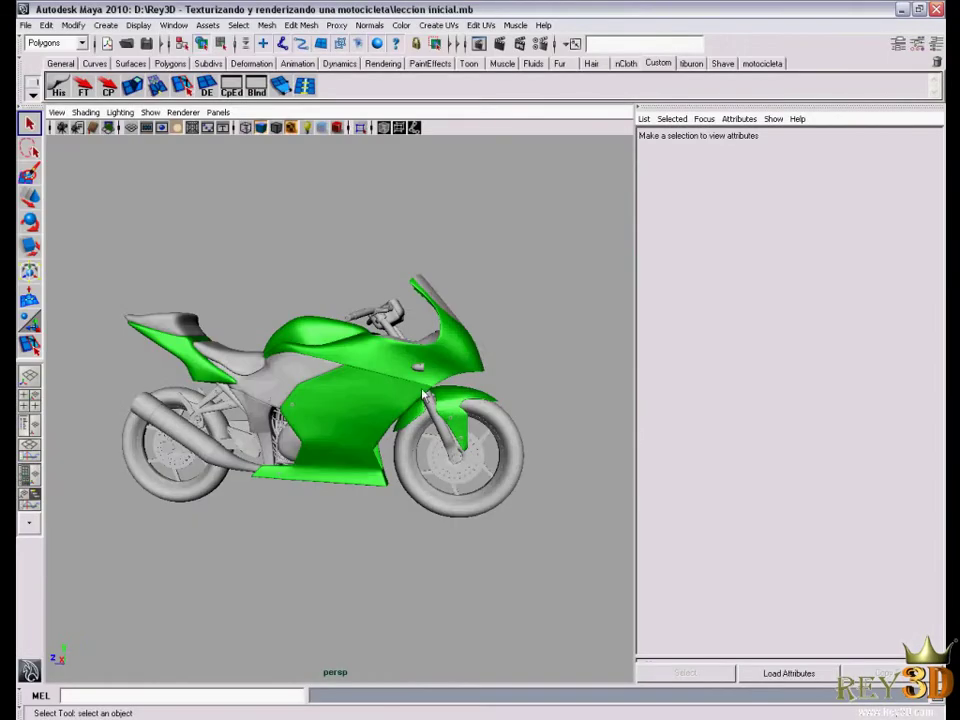
# Tumble and dolly around the motorcycle to inspect its green fairing panels from several angles
pyautogui.keyDown('alt'); pyautogui.moveTo(455, 412); pyautogui.dragTo(440, 395); pyautogui.keyUp('alt')
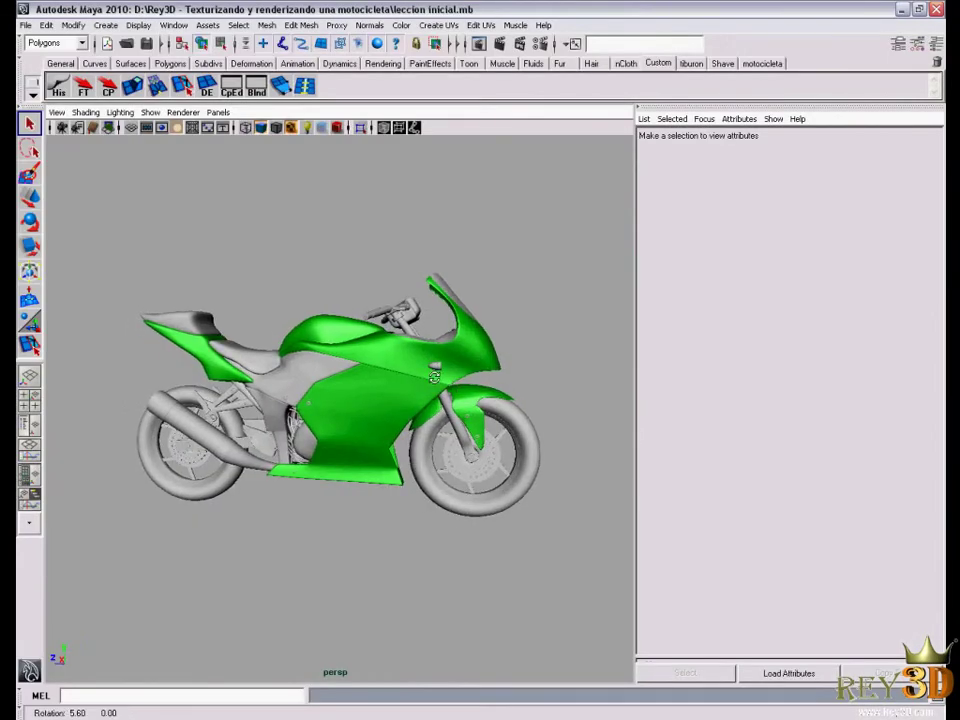
pyautogui.keyDown('alt'); pyautogui.moveTo(440, 395); pyautogui.dragTo(434, 362, button='right'); pyautogui.keyUp('alt')
pyautogui.moveTo(434, 362)
pyautogui.keyDown('alt'); pyautogui.mouseDown()
pyautogui.moveTo(426, 371)
pyautogui.moveTo(411, 359)
pyautogui.mouseUp(); pyautogui.keyUp('alt')
pyautogui.keyDown('alt'); pyautogui.moveTo(411, 359); pyautogui.dragTo(410, 362, button='right'); pyautogui.keyUp('alt')
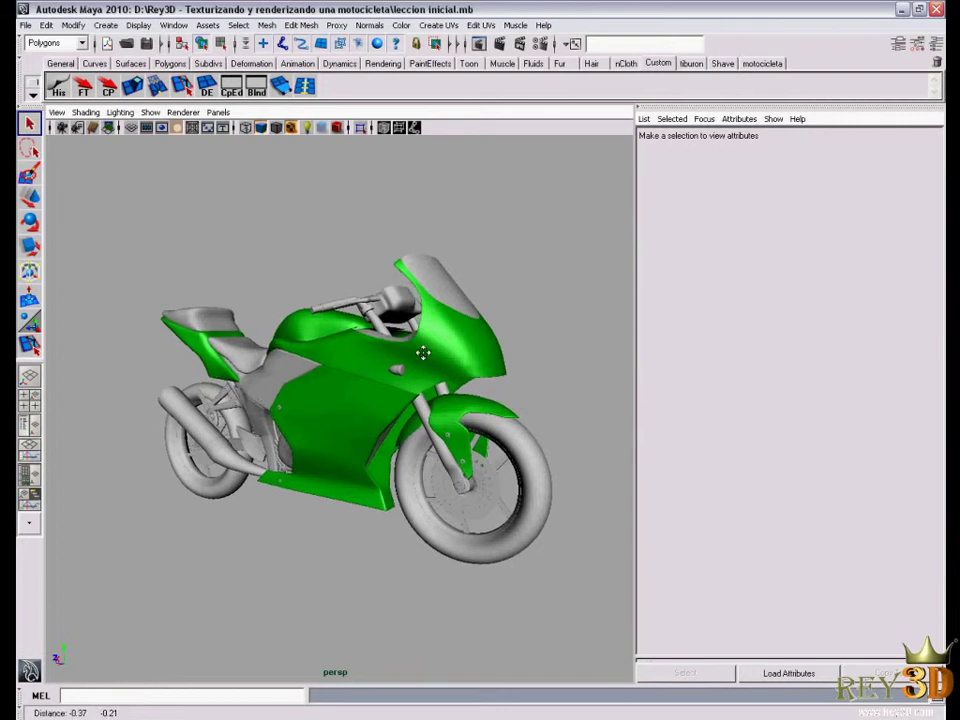
pyautogui.keyDown('alt'); pyautogui.moveTo(410, 362); pyautogui.dragTo(409, 357); pyautogui.keyUp('alt')
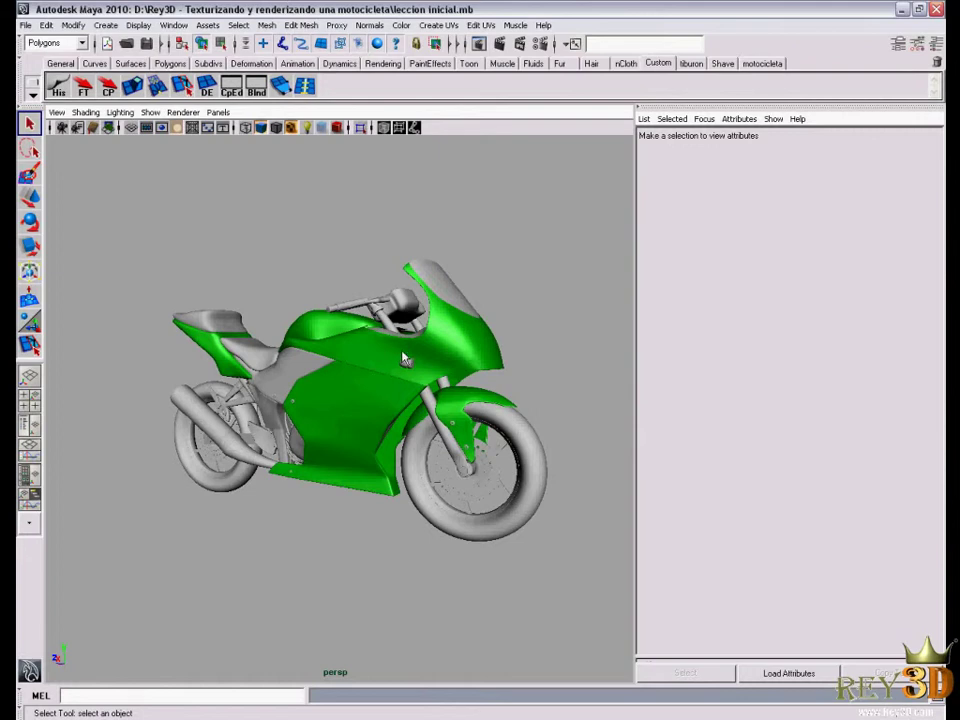
pyautogui.keyDown('alt'); pyautogui.moveTo(405, 345); pyautogui.dragTo(415, 340); pyautogui.keyUp('alt')
pyautogui.keyDown('alt'); pyautogui.moveTo(415, 340); pyautogui.dragTo(420, 337, button='right'); pyautogui.keyUp('alt')
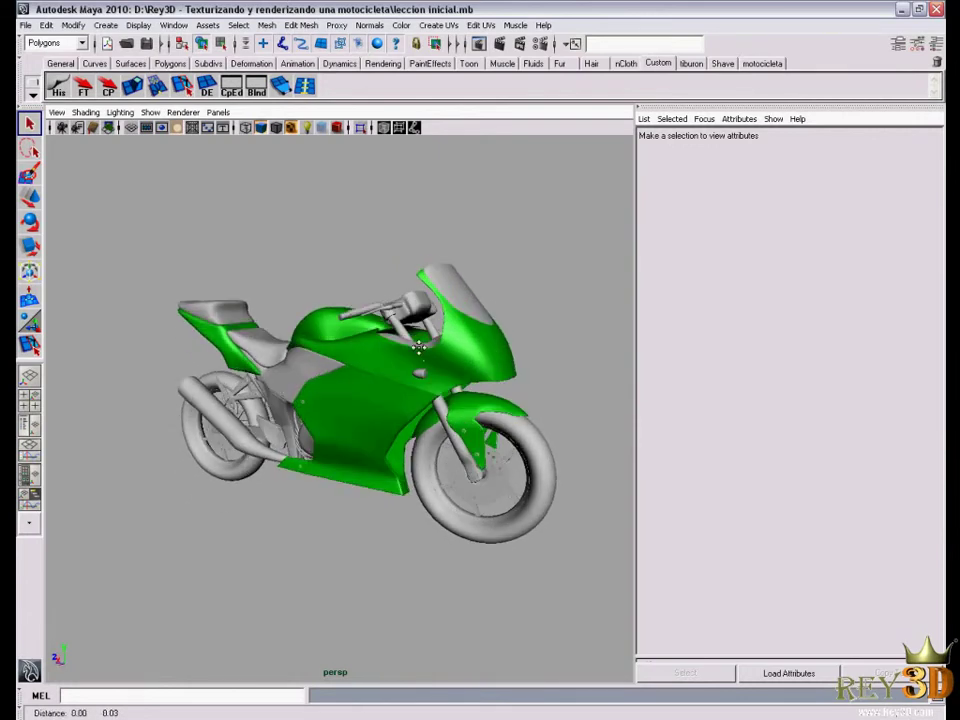
pyautogui.keyDown('alt'); pyautogui.moveTo(420, 337); pyautogui.dragTo(430, 338); pyautogui.keyUp('alt')
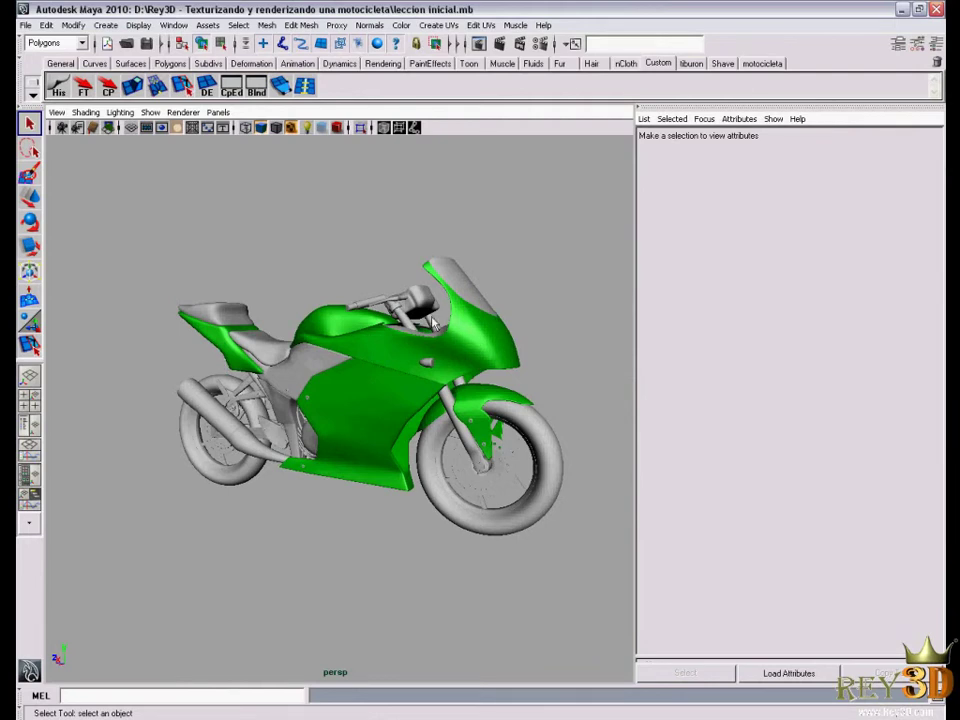
pyautogui.keyDown('alt'); pyautogui.moveTo(433, 322); pyautogui.dragTo(430, 325); pyautogui.keyUp('alt')
pyautogui.keyDown('alt'); pyautogui.moveTo(430, 325); pyautogui.dragTo(429, 326, button='right'); pyautogui.keyUp('alt')
pyautogui.keyDown('alt'); pyautogui.moveTo(429, 326); pyautogui.dragTo(420, 330); pyautogui.keyUp('alt')
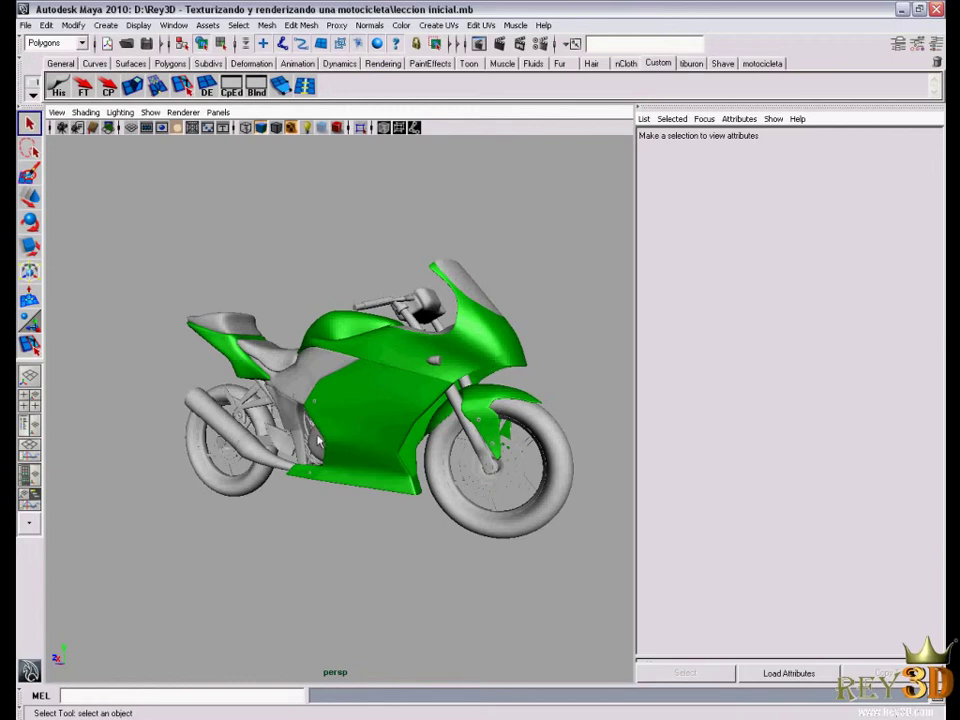
pyautogui.moveTo(350, 398)
pyautogui.keyDown('alt'); pyautogui.mouseDown()
pyautogui.moveTo(407, 392)
pyautogui.moveTo(396, 379)
pyautogui.moveTo(421, 360)
pyautogui.mouseUp(); pyautogui.keyUp('alt')
pyautogui.keyDown('alt'); pyautogui.moveTo(421, 360); pyautogui.dragTo(405, 370, button='right'); pyautogui.keyUp('alt')
pyautogui.keyDown('alt'); pyautogui.moveTo(405, 370); pyautogui.dragTo(403, 377); pyautogui.keyUp('alt')
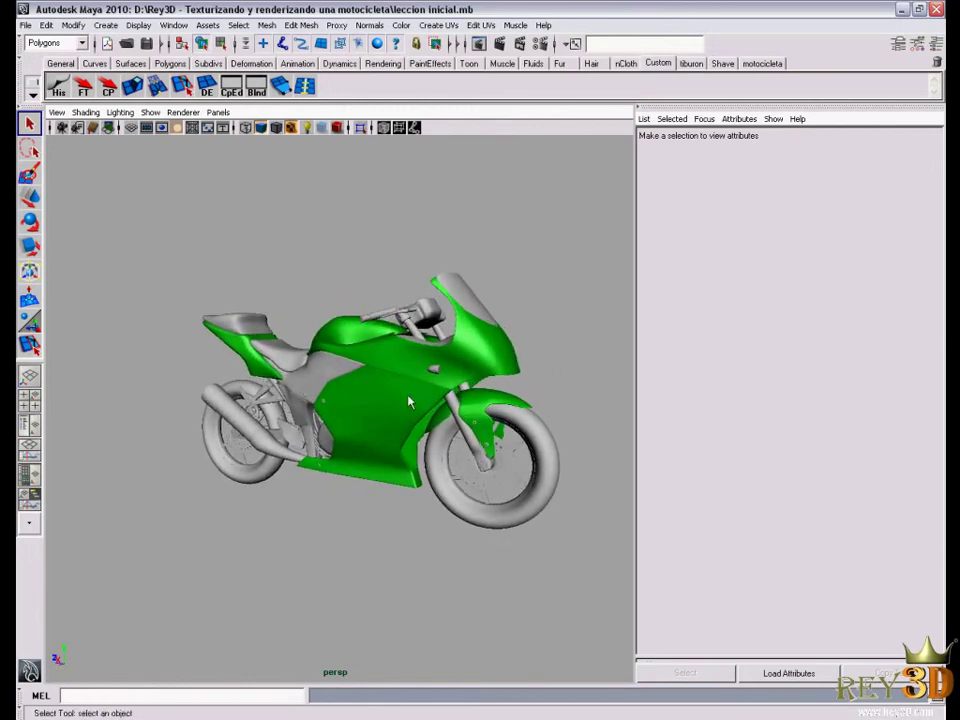
pyautogui.keyDown('alt'); pyautogui.moveTo(403, 377); pyautogui.dragTo(419, 378, button='right'); pyautogui.keyUp('alt')
pyautogui.moveTo(419, 378)
pyautogui.keyDown('alt'); pyautogui.mouseDown()
pyautogui.moveTo(419, 368)
pyautogui.moveTo(420, 387)
pyautogui.moveTo(409, 359)
pyautogui.moveTo(392, 349)
pyautogui.mouseUp(); pyautogui.keyUp('alt')
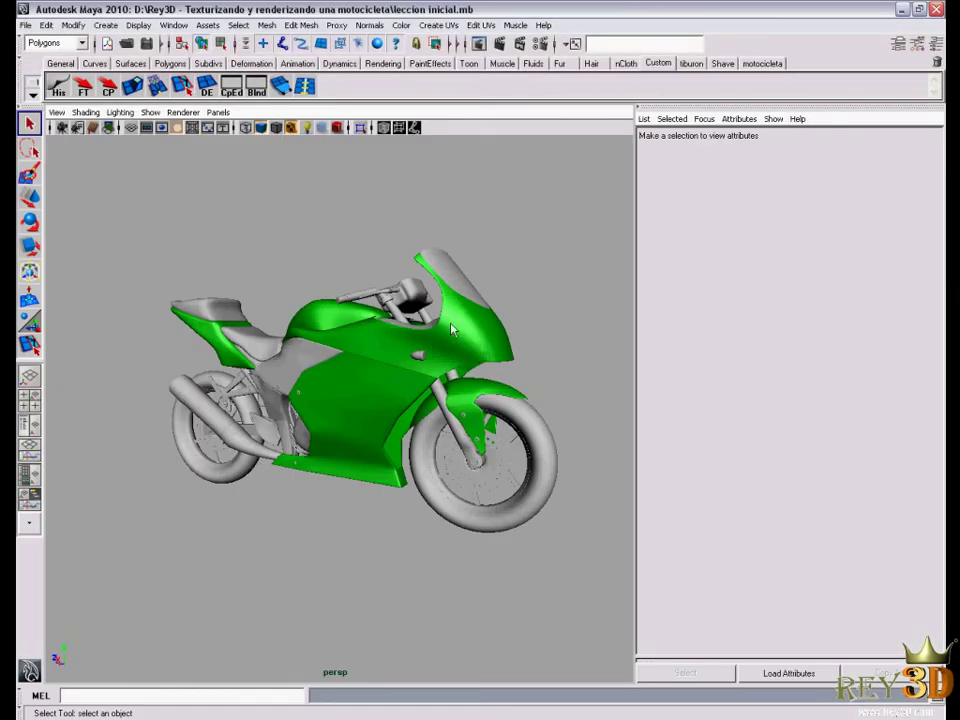
pyautogui.moveTo(448, 388)
pyautogui.keyDown('alt'); pyautogui.mouseDown()
pyautogui.moveTo(447, 376)
pyautogui.moveTo(400, 394)
pyautogui.moveTo(445, 383)
pyautogui.moveTo(418, 383)
pyautogui.mouseUp(); pyautogui.keyUp('alt')
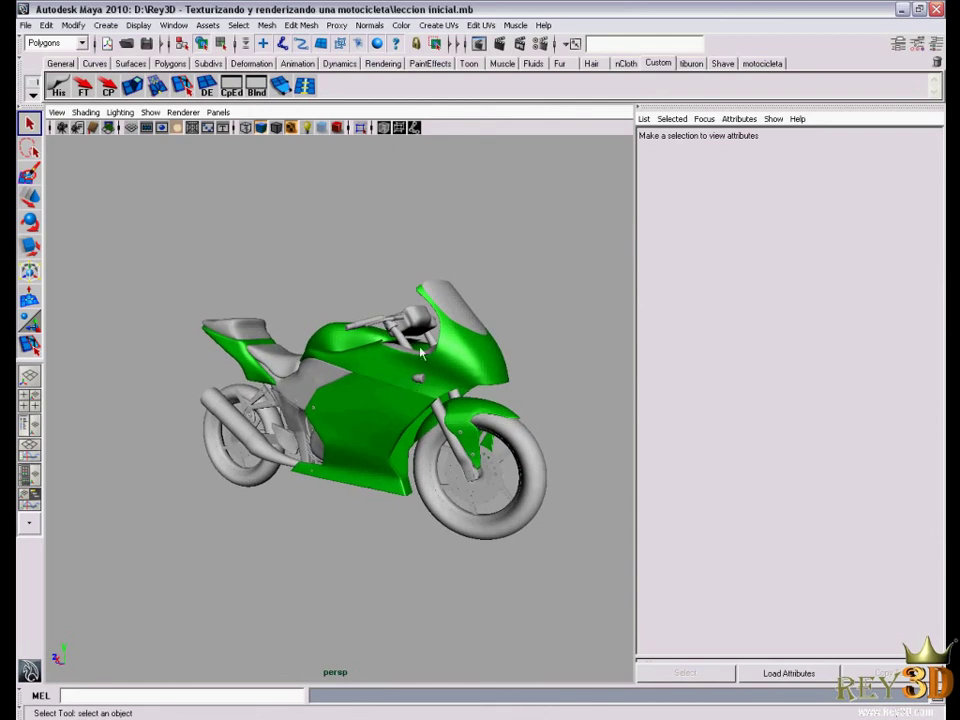